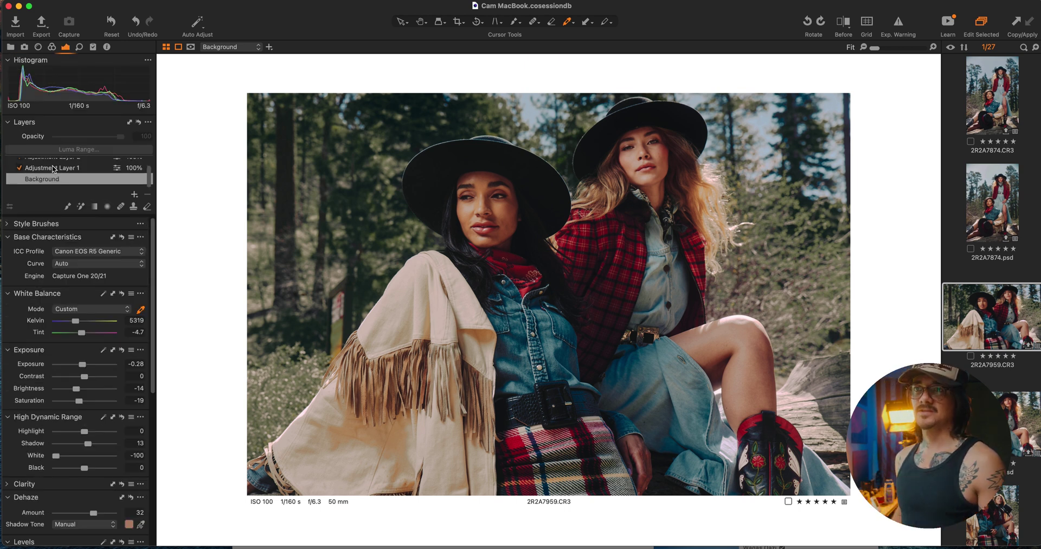
- Compare the photo with Adjustment Layer 2 on and off, leaving that layer disabled
scroll(53, 168, "up", 1)
left_click(46, 166)
left_click(19, 167)
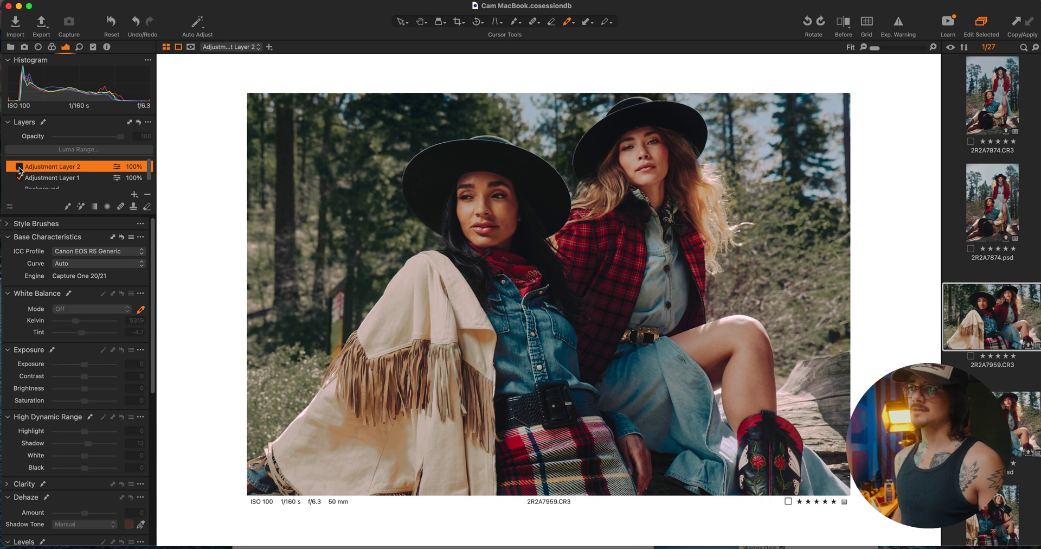
left_click(19, 167)
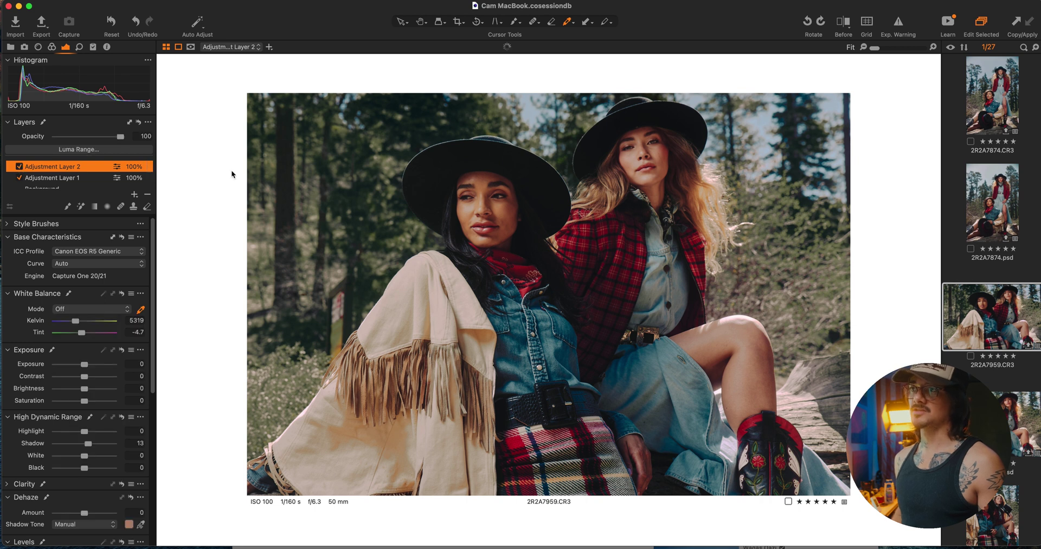
left_click(20, 166)
- Compare the photo with Adjustment Layer 1 on and off, leaving it enabled with its mask displayed
left_click(22, 177)
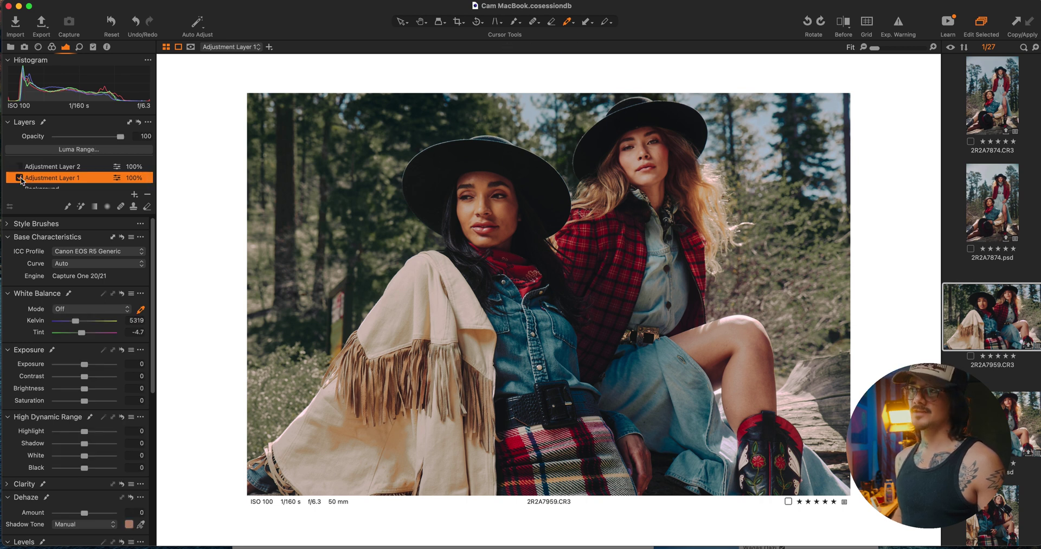
left_click(20, 178)
left_click(21, 178)
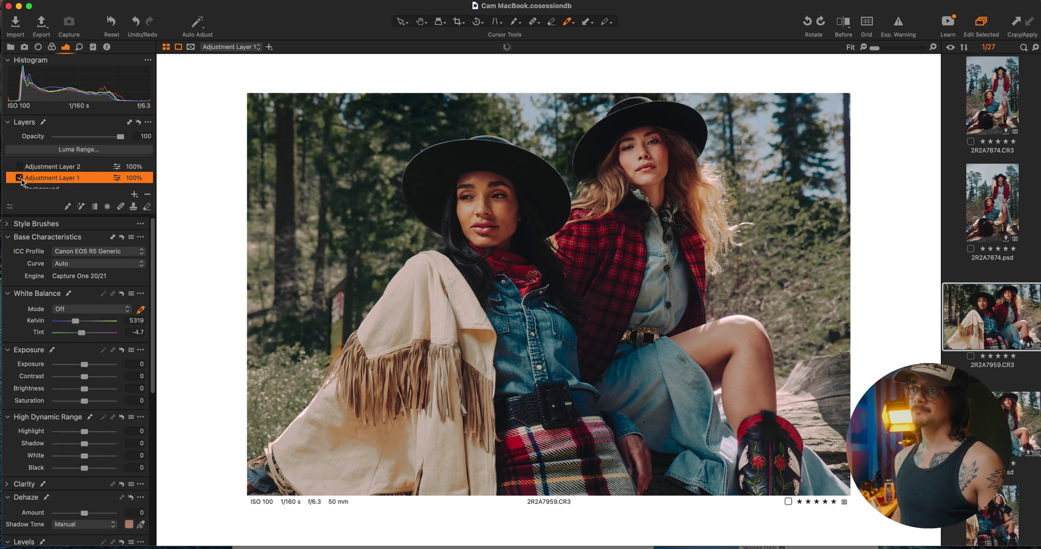
left_click(21, 178)
left_click(21, 178)
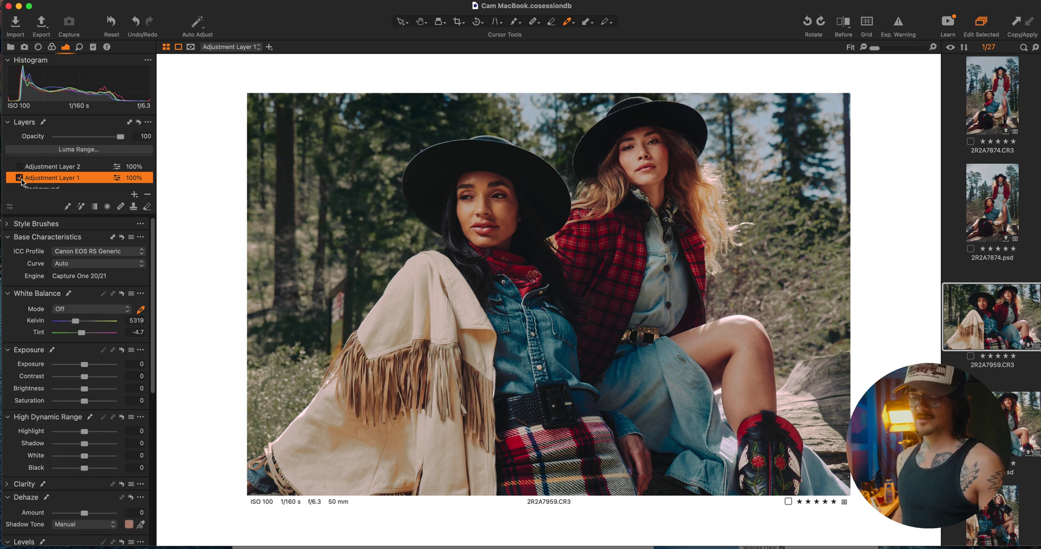
key("m")
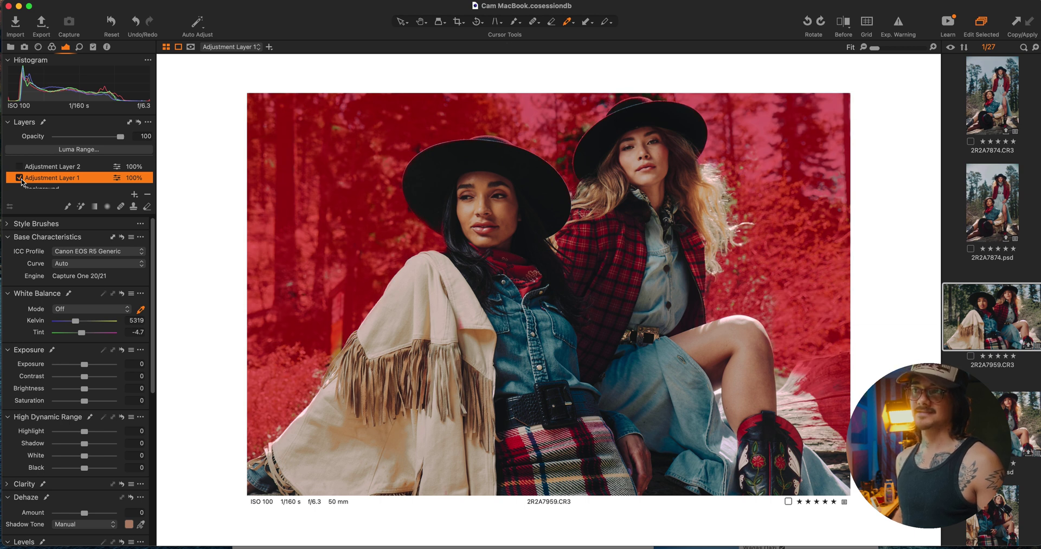
- On a second variant of 2R2A7959.CR3, clear Adjustment Layer 1's mask and repaint it over the whole background with the Magic Brush
right_click(90, 176)
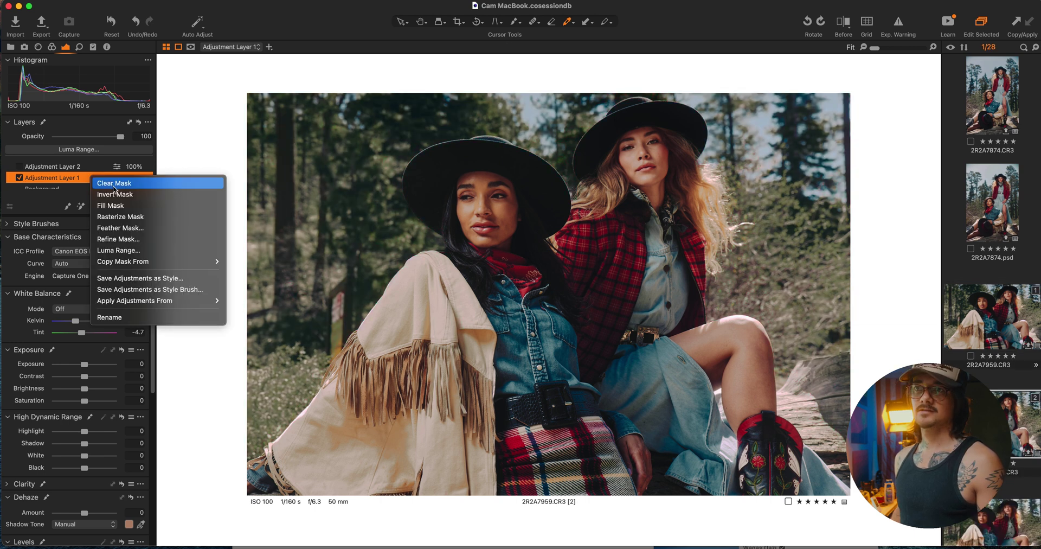
left_click(113, 183)
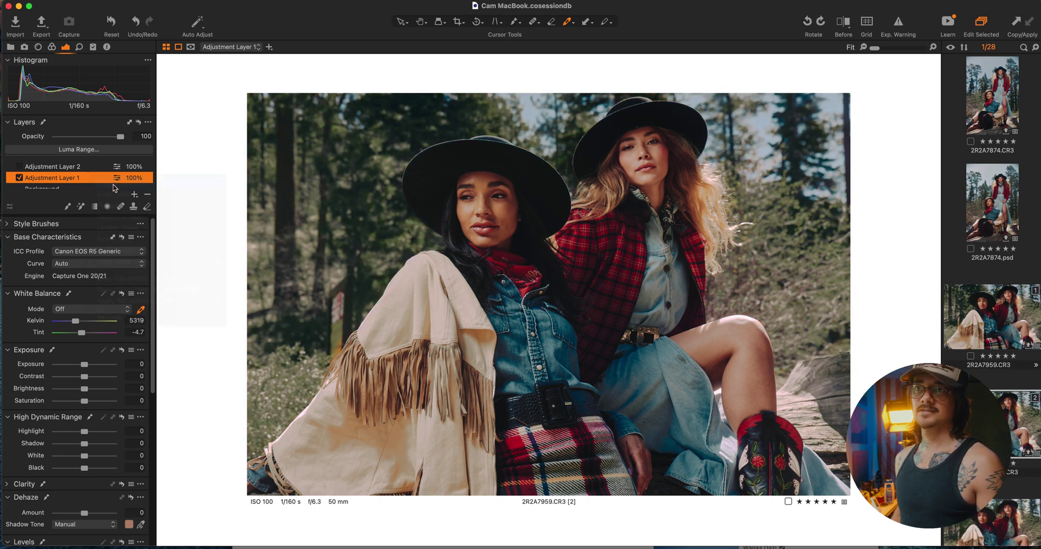
left_click(80, 206)
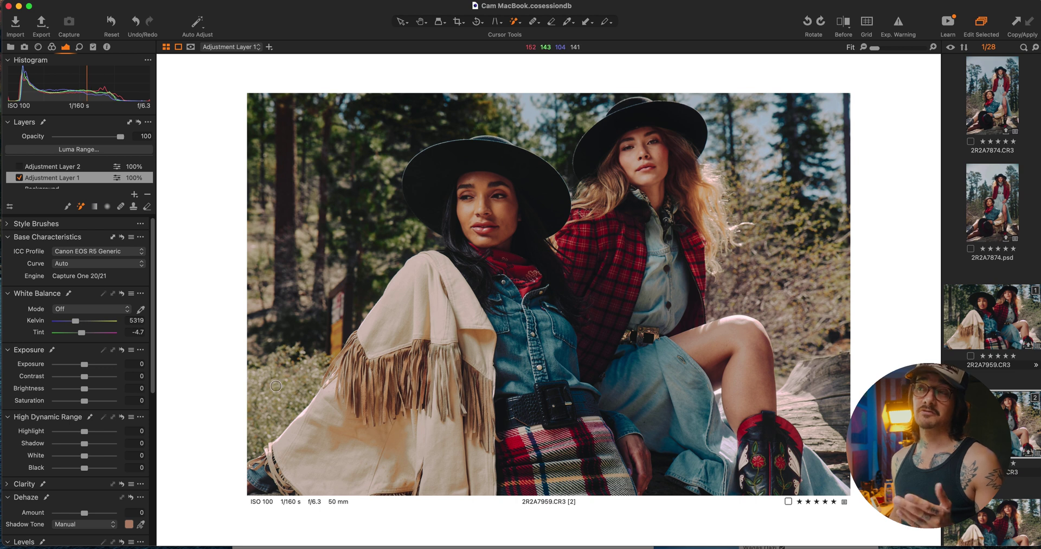
mouse_move(276, 385)
left_mouse_down()
mouse_move(308, 276)
mouse_move(366, 192)
left_mouse_up()
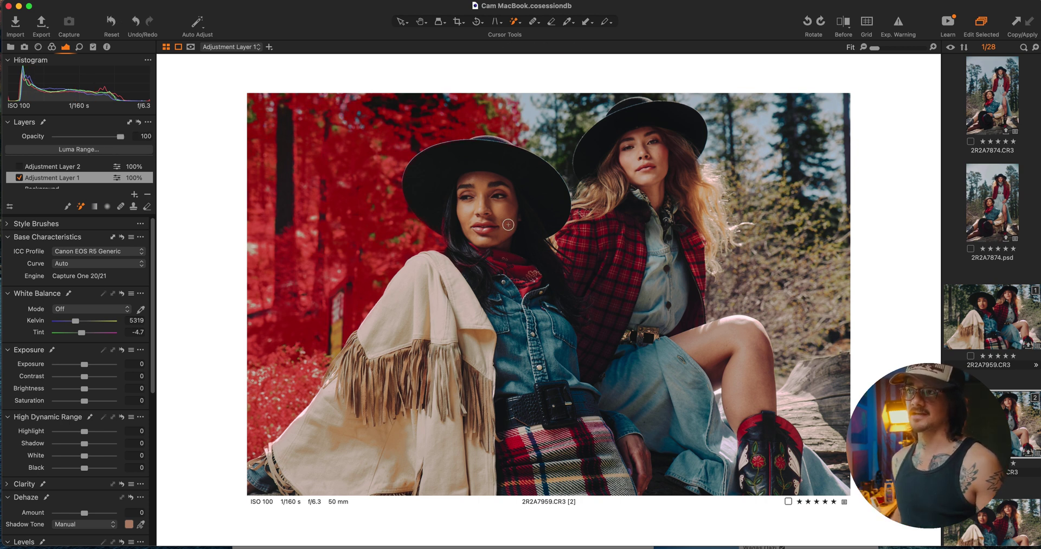
left_click_drag(340, 298, 328, 352)
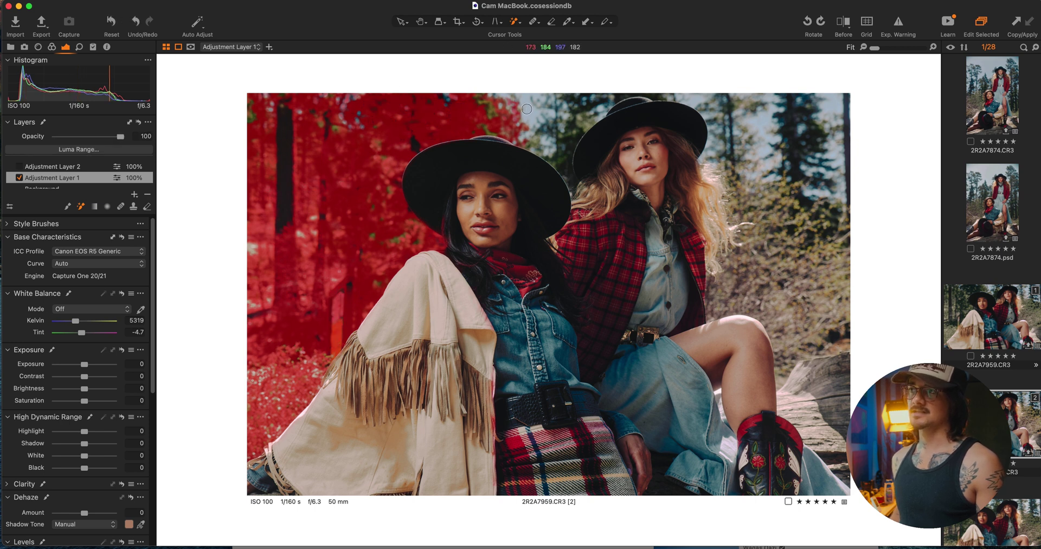
mouse_move(526, 109)
left_mouse_down()
mouse_move(548, 111)
mouse_move(506, 119)
mouse_move(569, 119)
mouse_move(596, 106)
left_mouse_up()
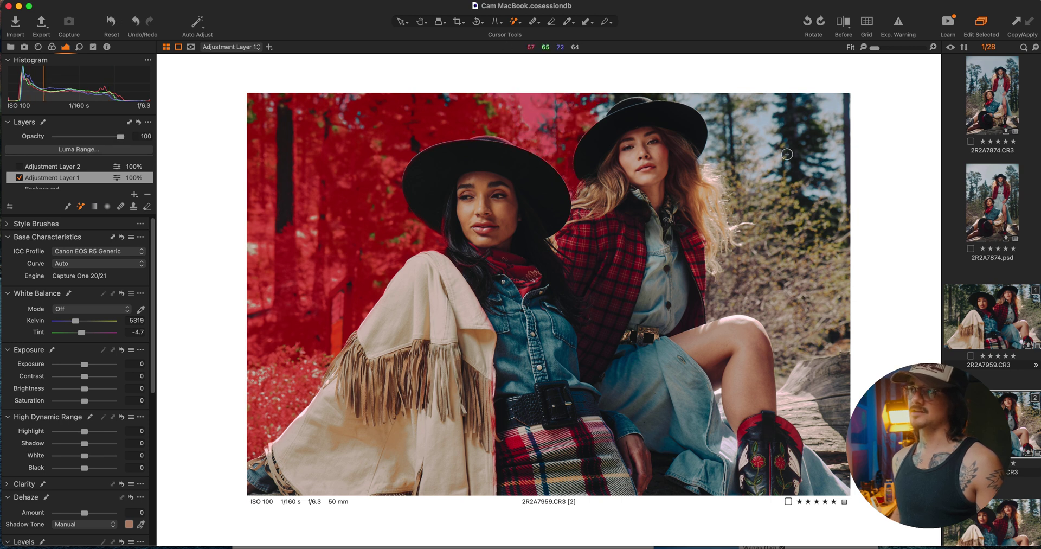
left_click_drag(719, 119, 781, 137)
left_click_drag(772, 186, 772, 231)
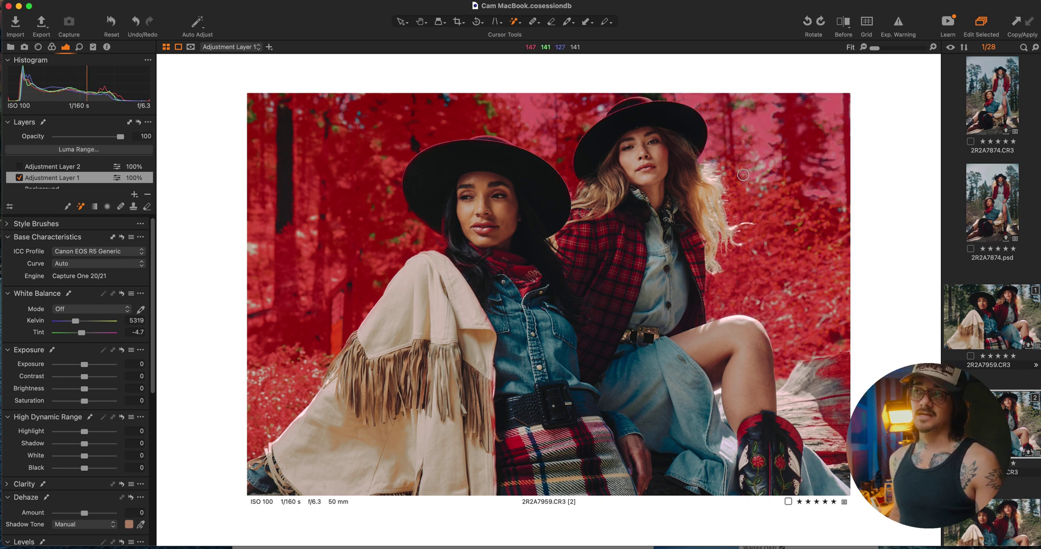
- Review the other raw and retouched photos in the set and return to the second variant of 2R2A7959.CR3
left_click(993, 109)
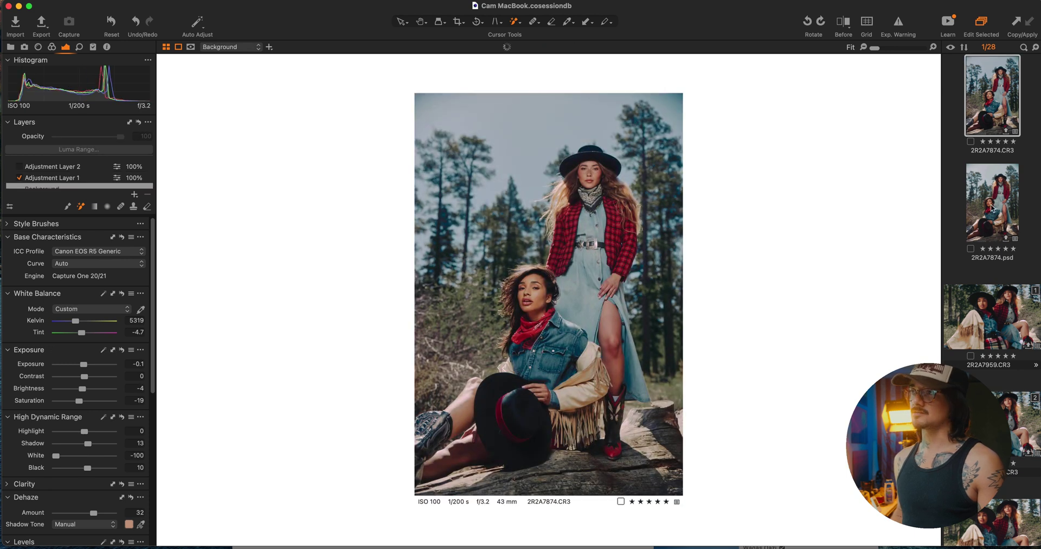
left_click(991, 208)
scroll(992, 207, "down", 5)
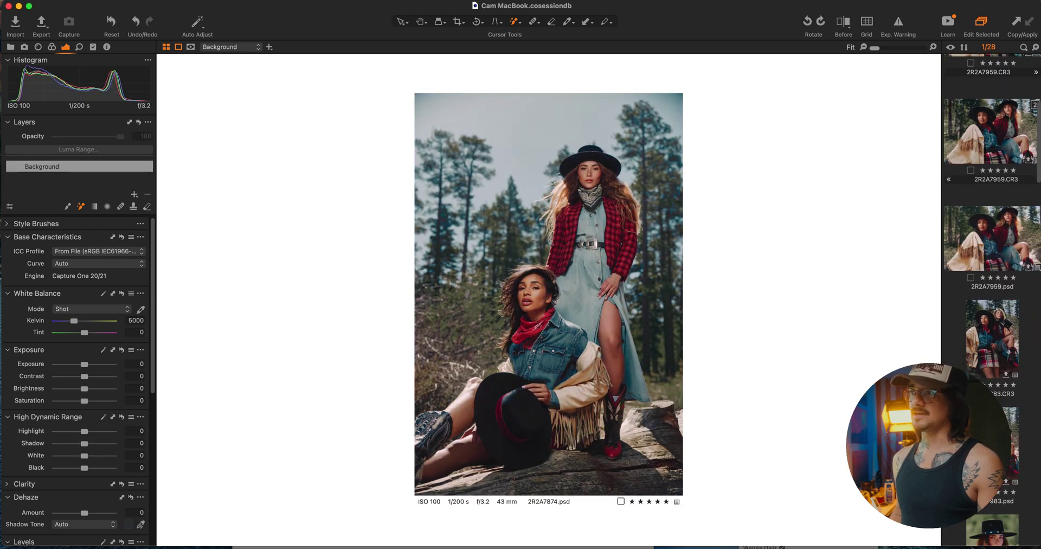
left_click(992, 445)
scroll(992, 445, "down", 4)
left_click(991, 478)
scroll(991, 477, "down", 1)
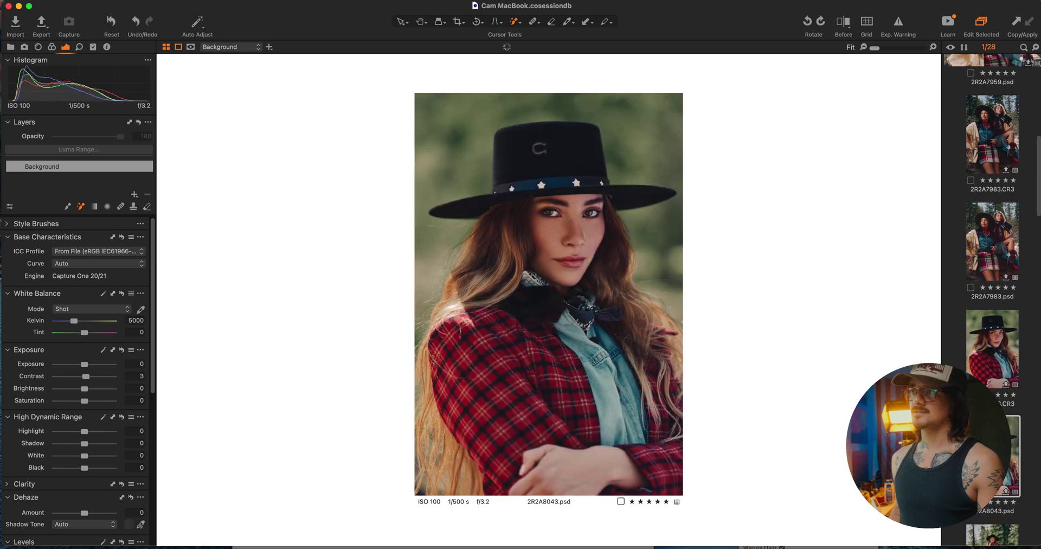
key("Down")
key("Down")
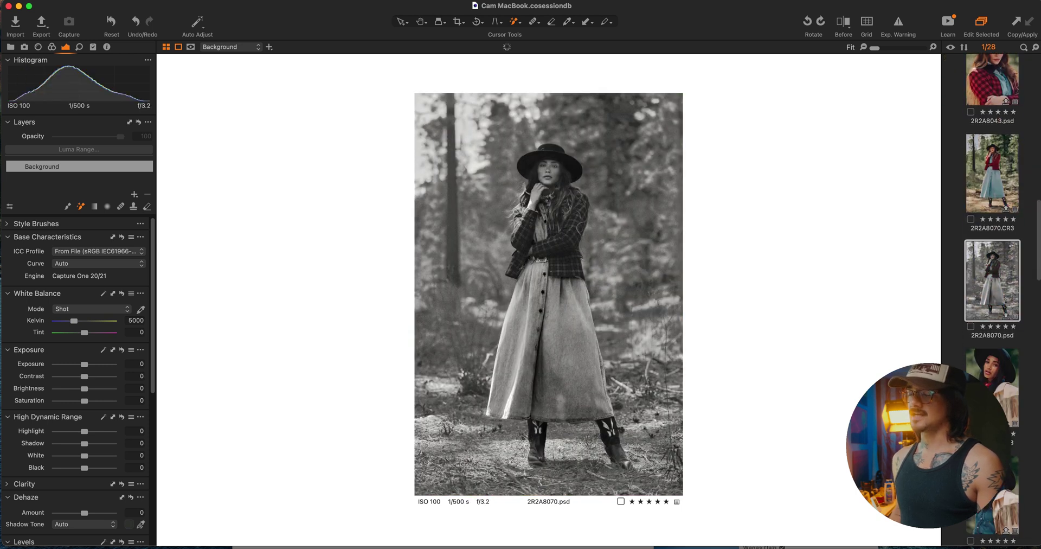
left_click(998, 493)
scroll(992, 272, "up", 10)
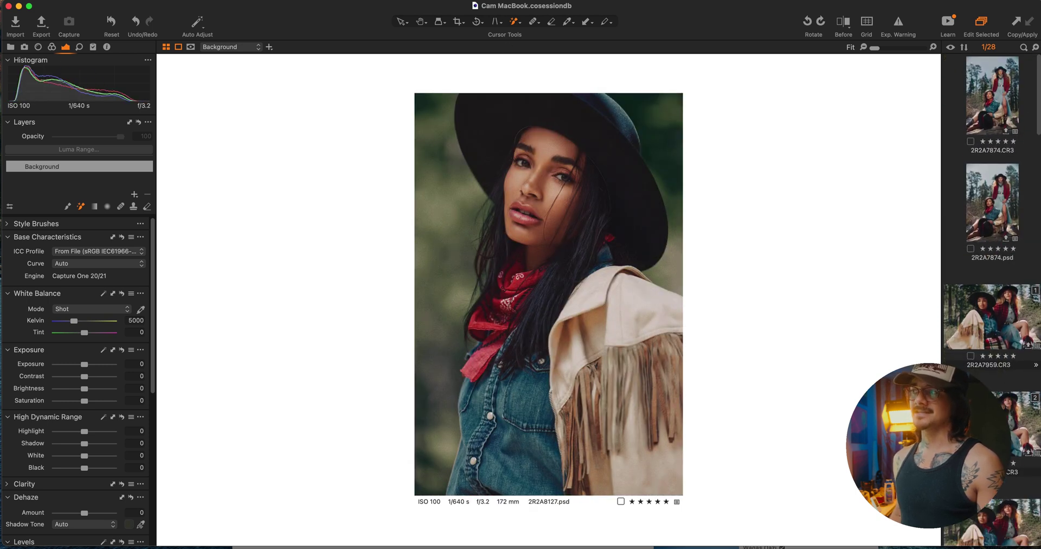
left_click(998, 424)
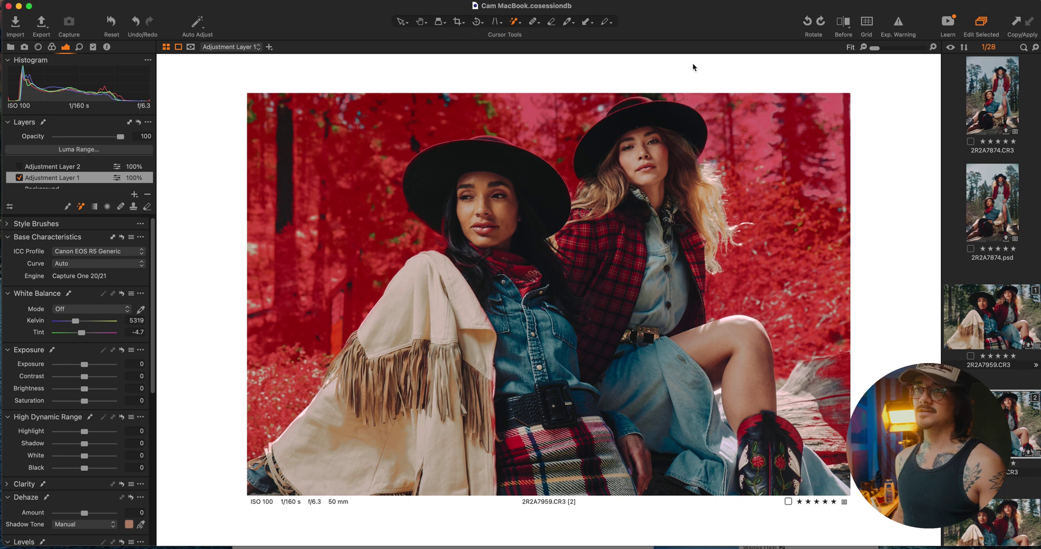
- Erase Adjustment Layer 1's mask from the log beside the embroidered boot
key("e")
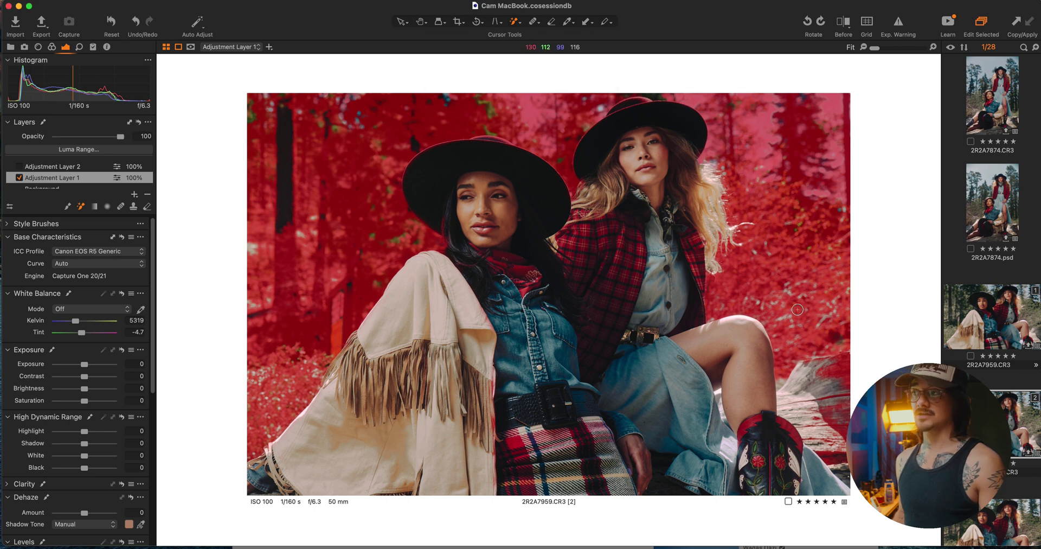
mouse_move(826, 379)
left_mouse_down()
mouse_move(845, 374)
mouse_move(842, 443)
left_mouse_up()
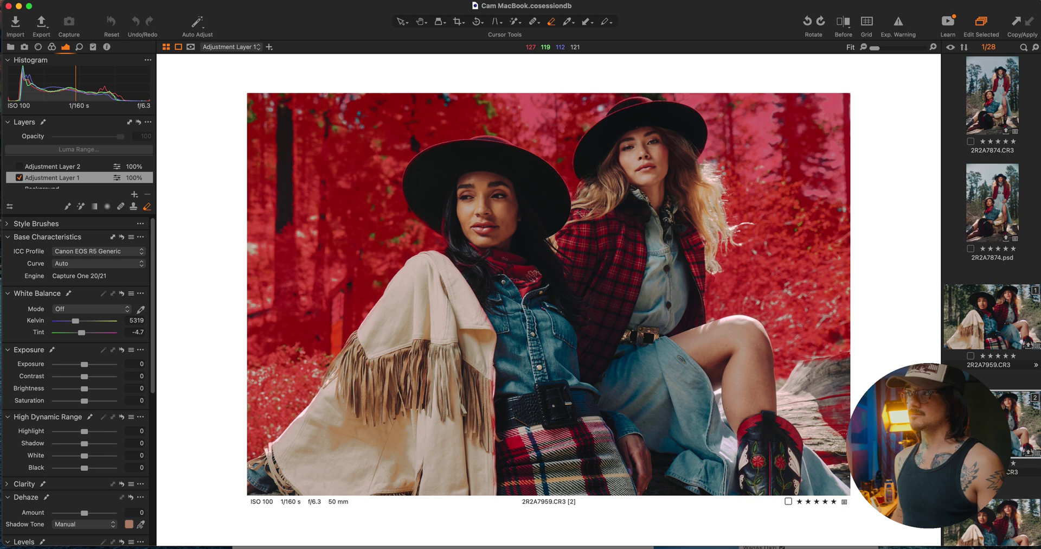
right_click(796, 406)
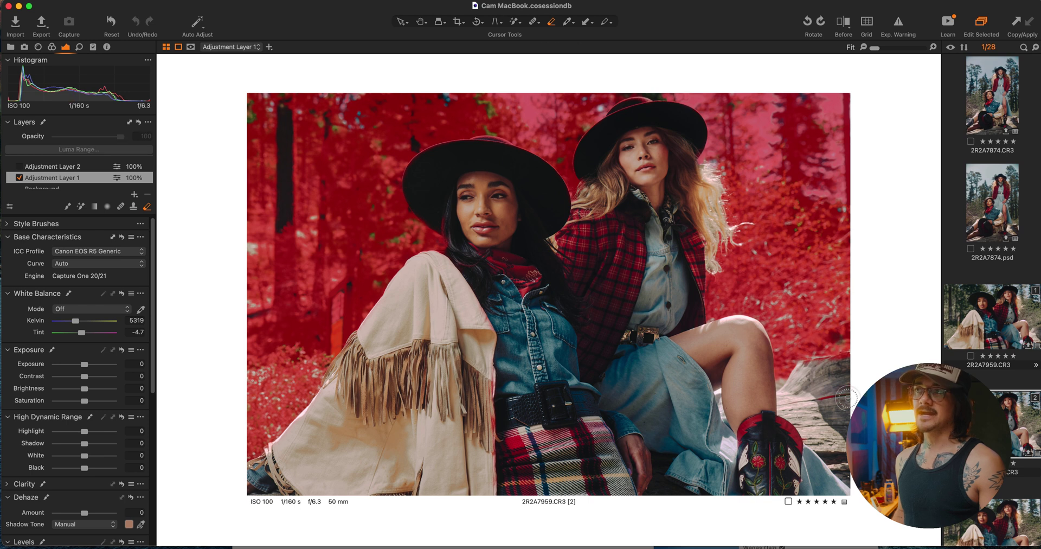
- Set the Magic Brush's Refine Edge to 56 and toggle its Sample Entire Photo option
left_click(517, 24)
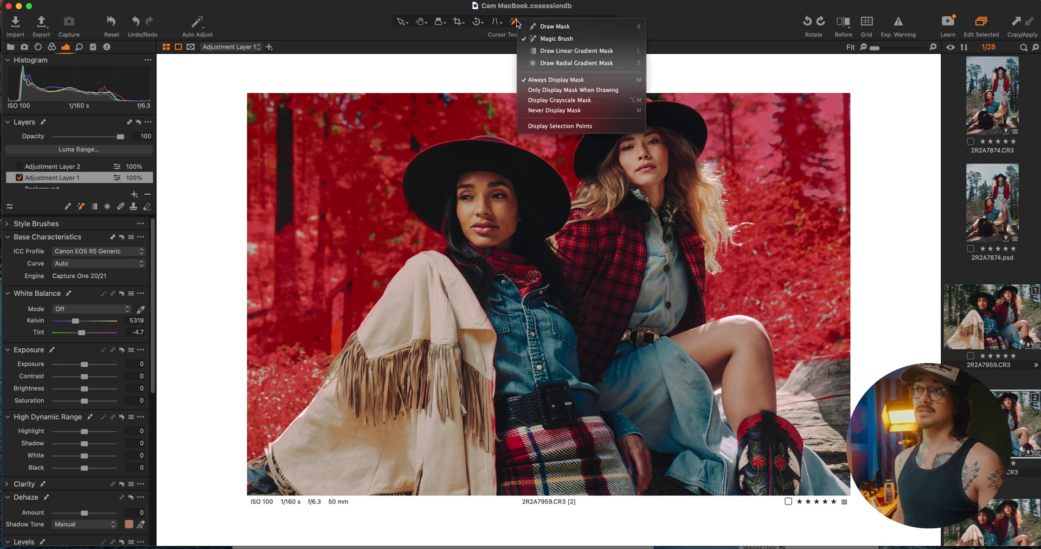
left_click(691, 15)
right_click(472, 227)
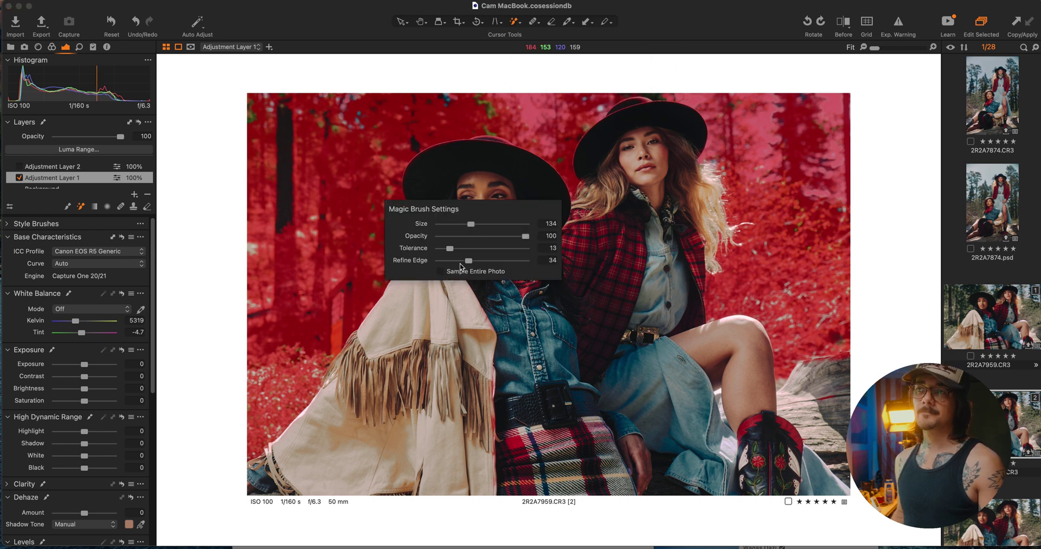
left_click(487, 260)
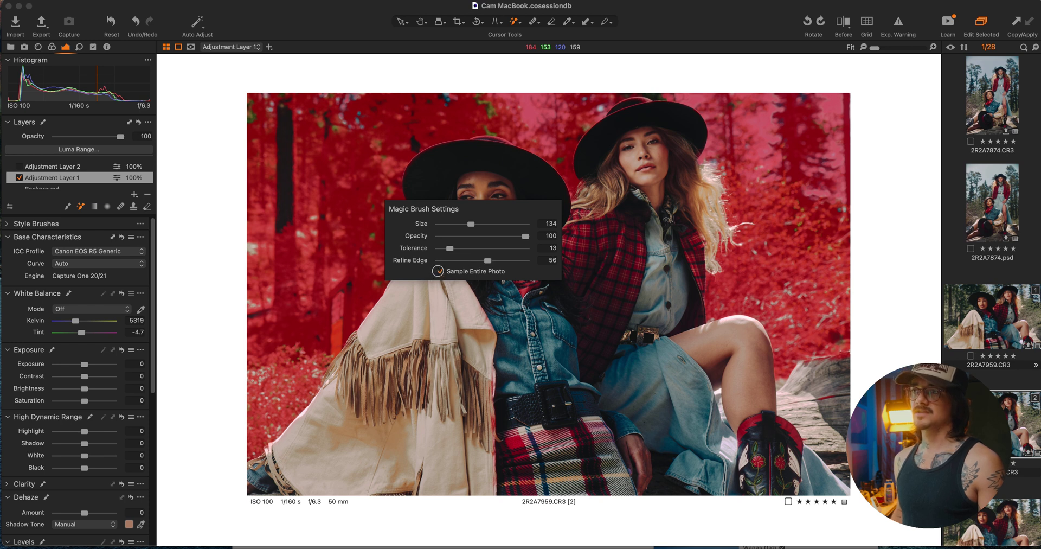
left_click(438, 270)
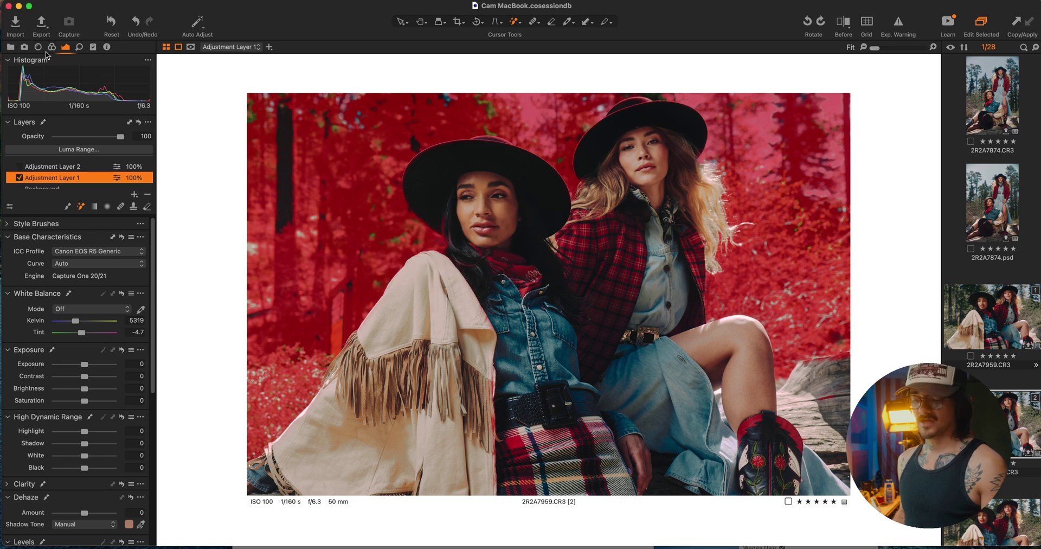
- Hide the mask, inspect Adjustment Layer 1's Skin Tone settings in the Color Editor, and compare the photo with the layer off and on
key("m")
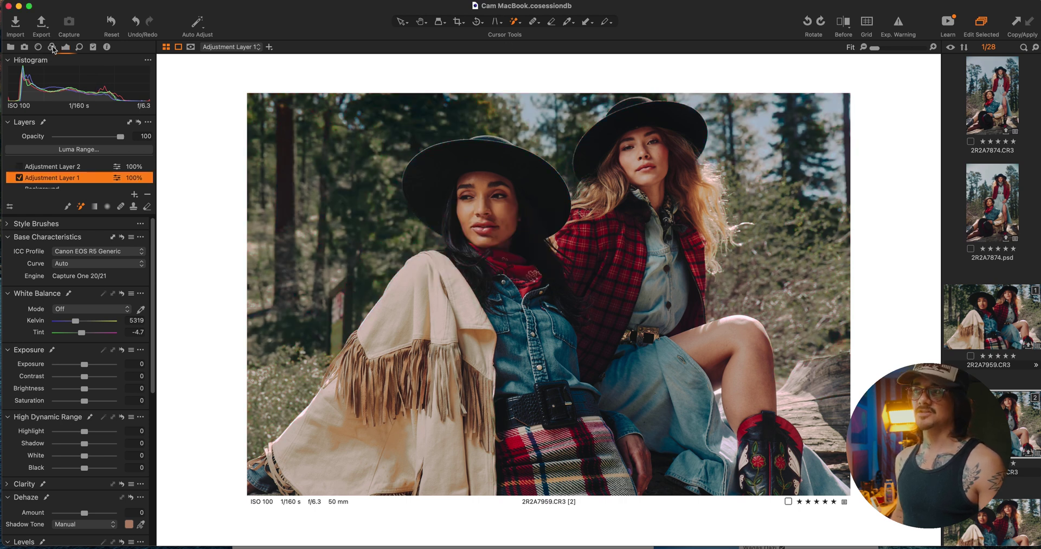
left_click(52, 47)
scroll(125, 320, "down", 5)
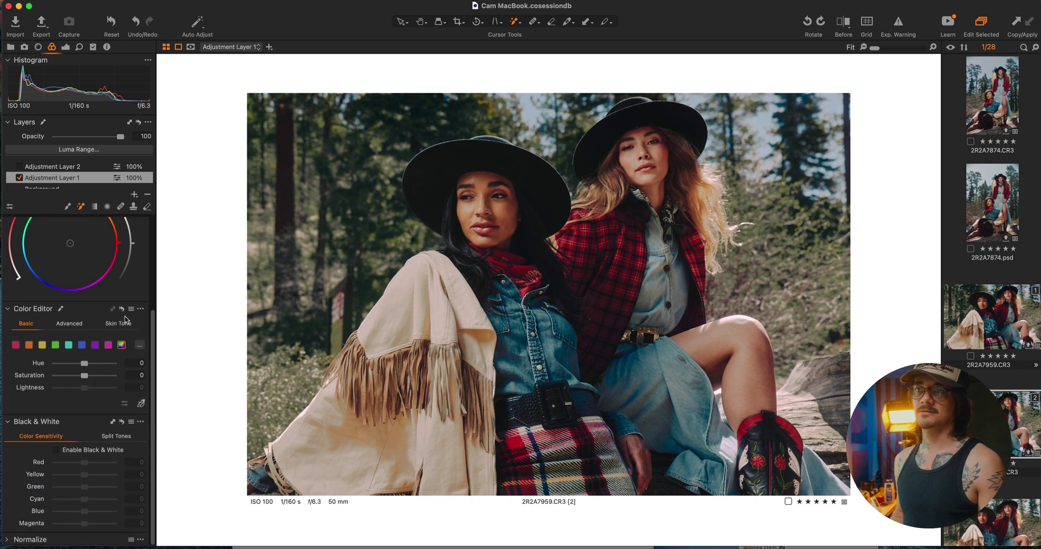
left_click(125, 322)
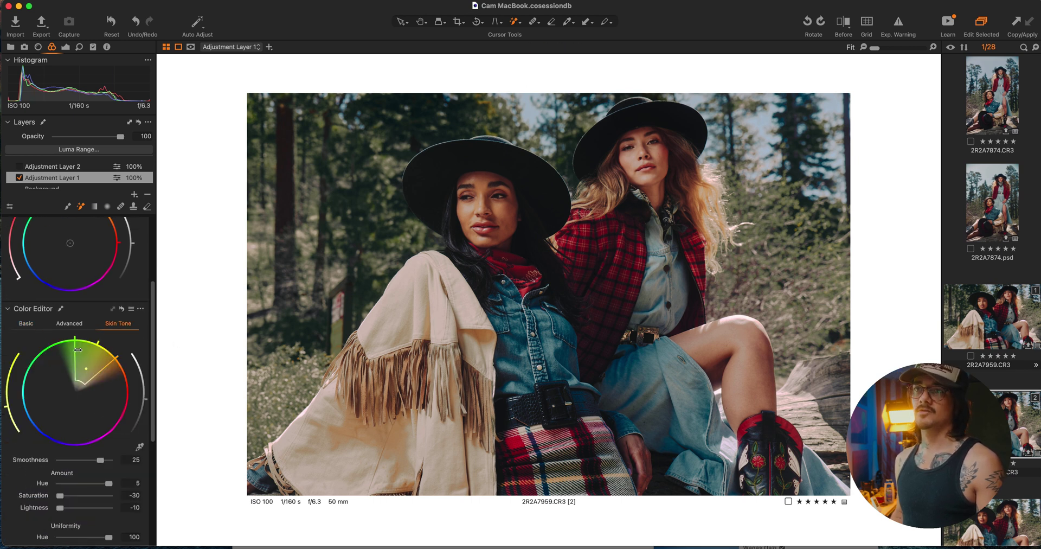
left_click(19, 177)
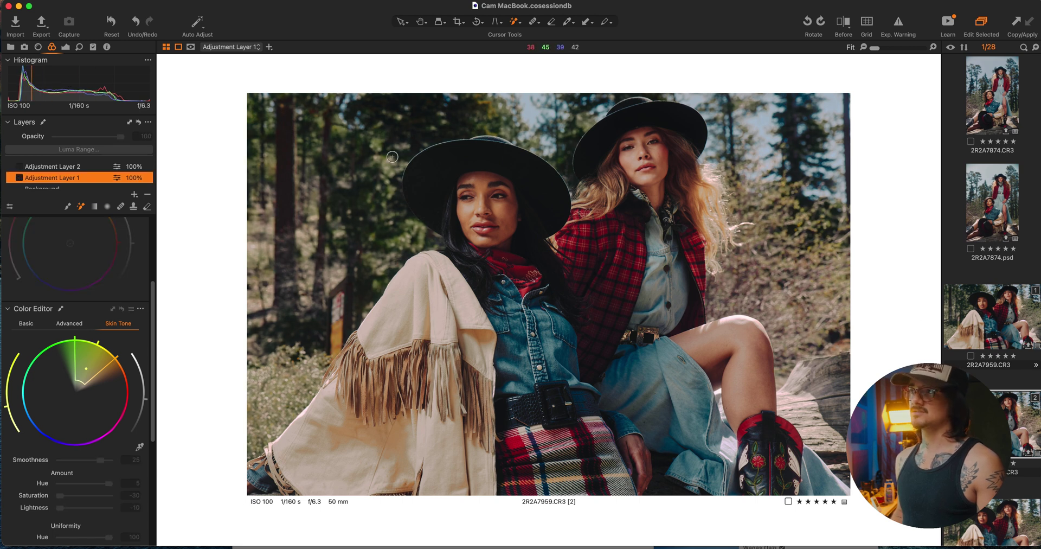
left_click(19, 178)
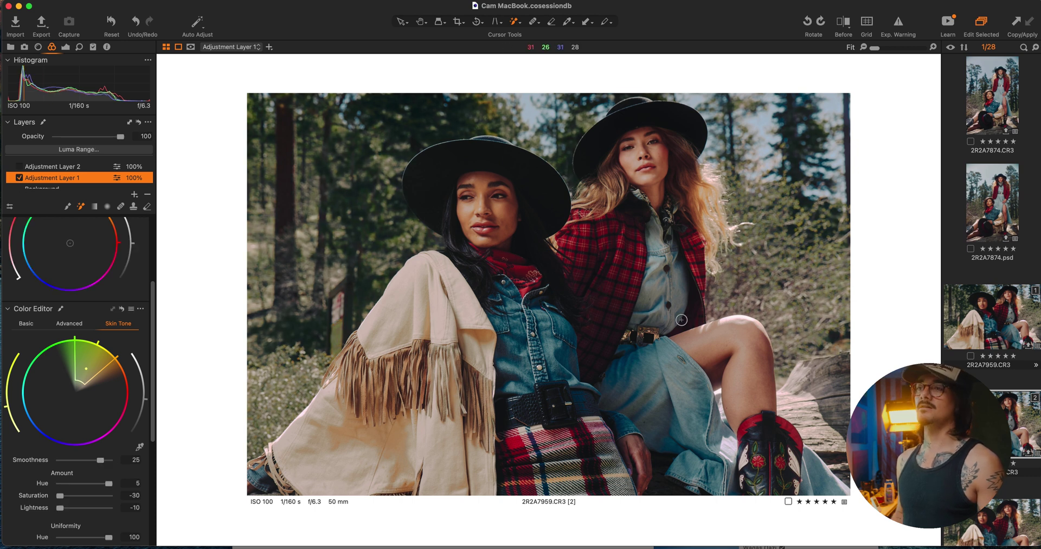
- Compare the second variant of 2R2A7959.CR3 with the retouched 2R2A7959.psd
scroll(988, 376, "down", 3)
left_click(988, 376)
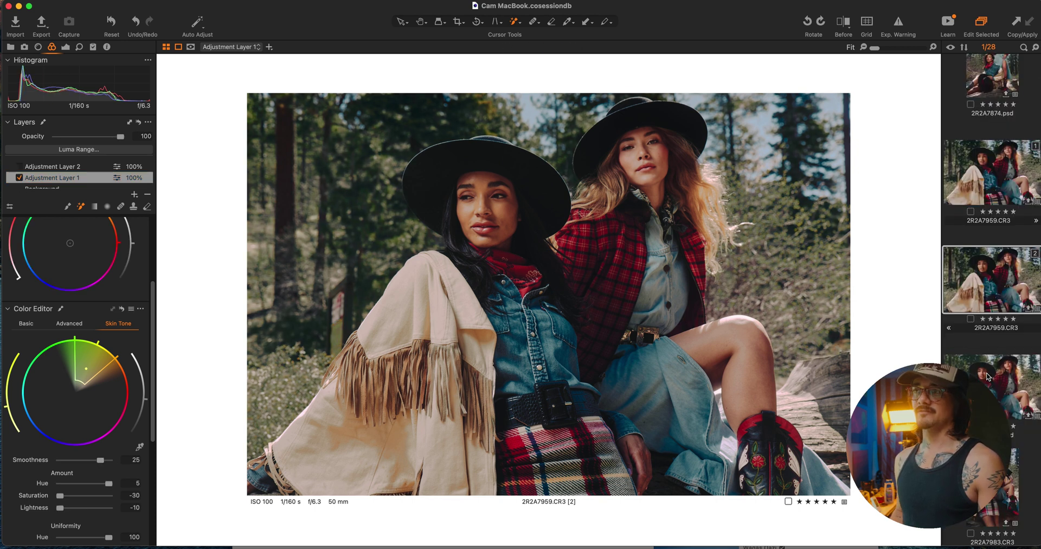
left_click(988, 282)
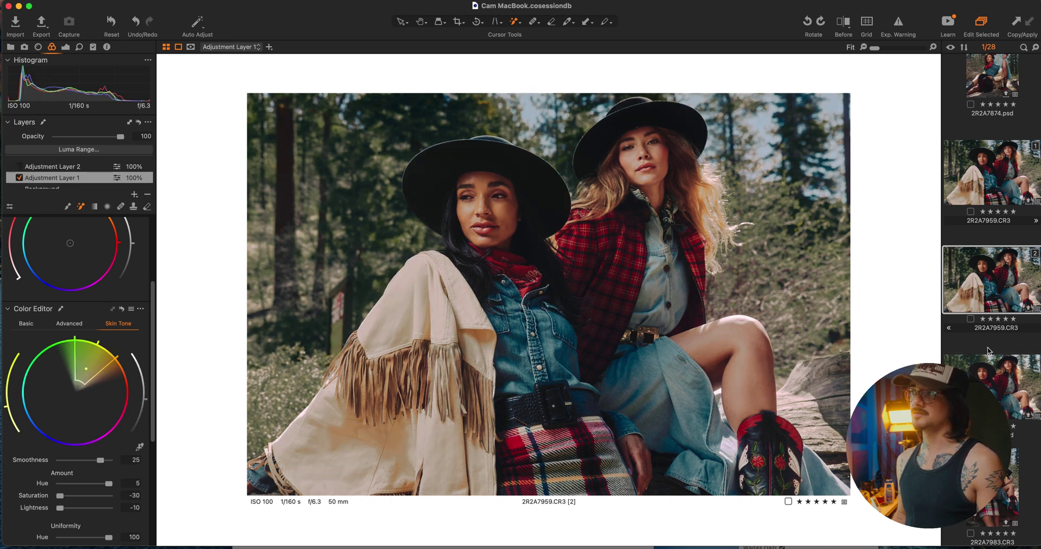
left_click(997, 395)
left_click(988, 293)
left_click(995, 384)
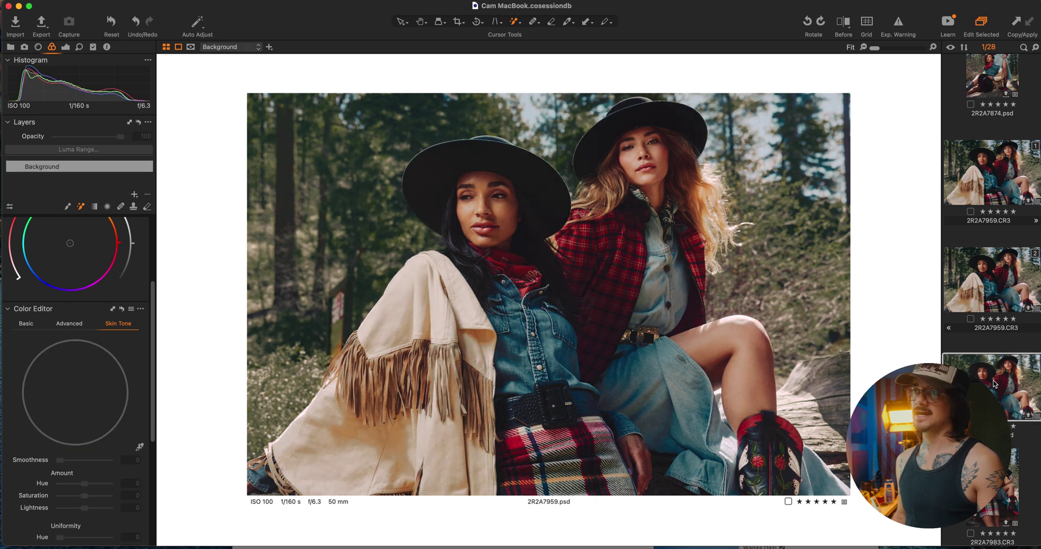
- Send the second variant of 2R2A7959.CR3, with Adjustment Layer 1 disabled, to Adobe Photoshop as a PSD for editing
left_click(988, 274)
right_click(987, 273)
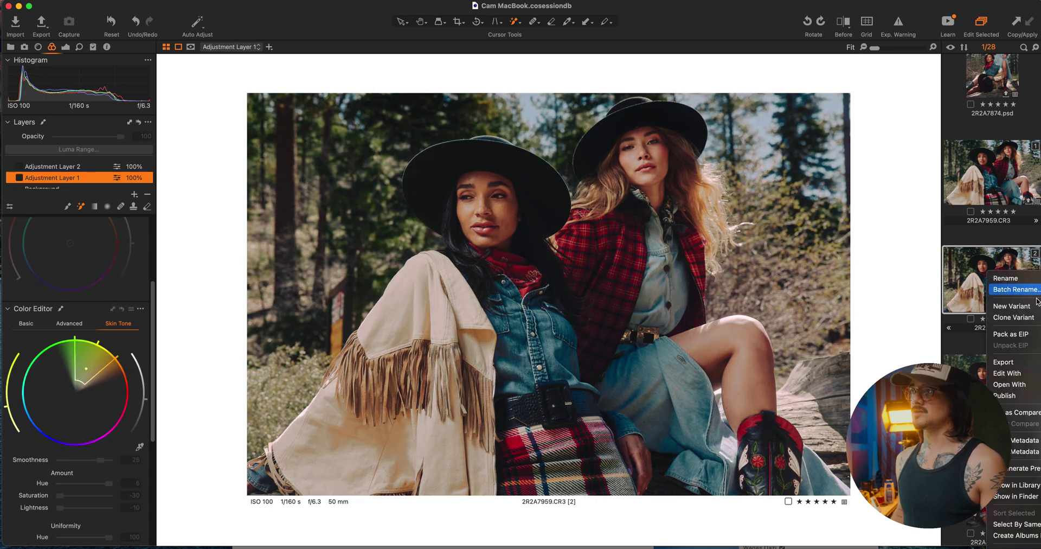
left_click(1029, 373)
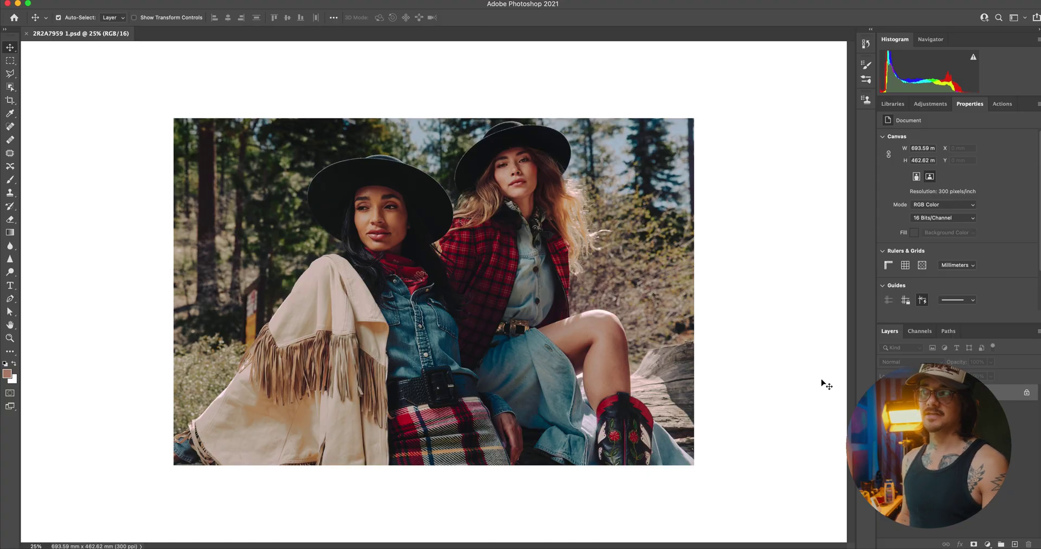
- Duplicate the background layer and select both women with the Object Selection Tool in Rectangle mode
key("super")
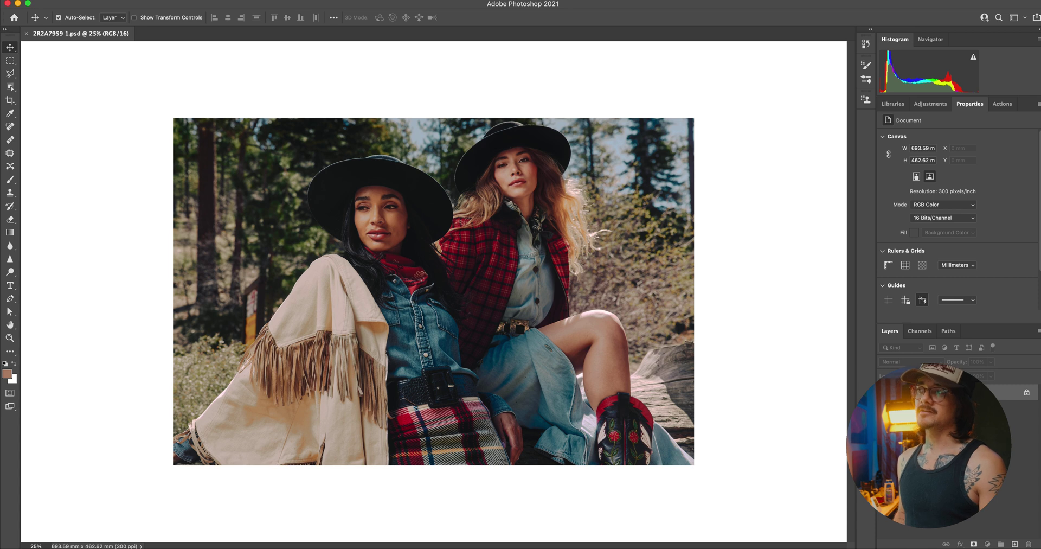
key("super+j")
key("w")
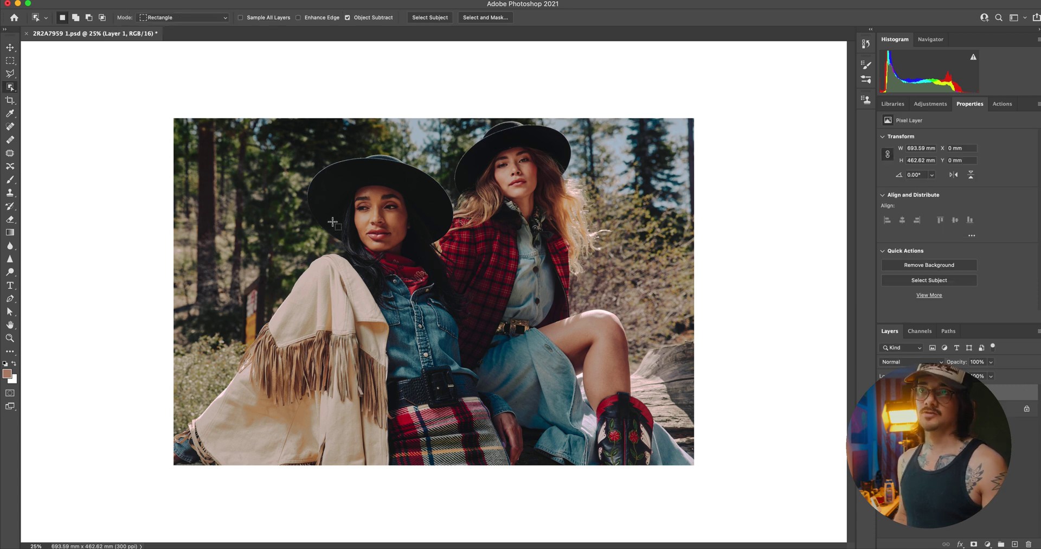
right_click(9, 87)
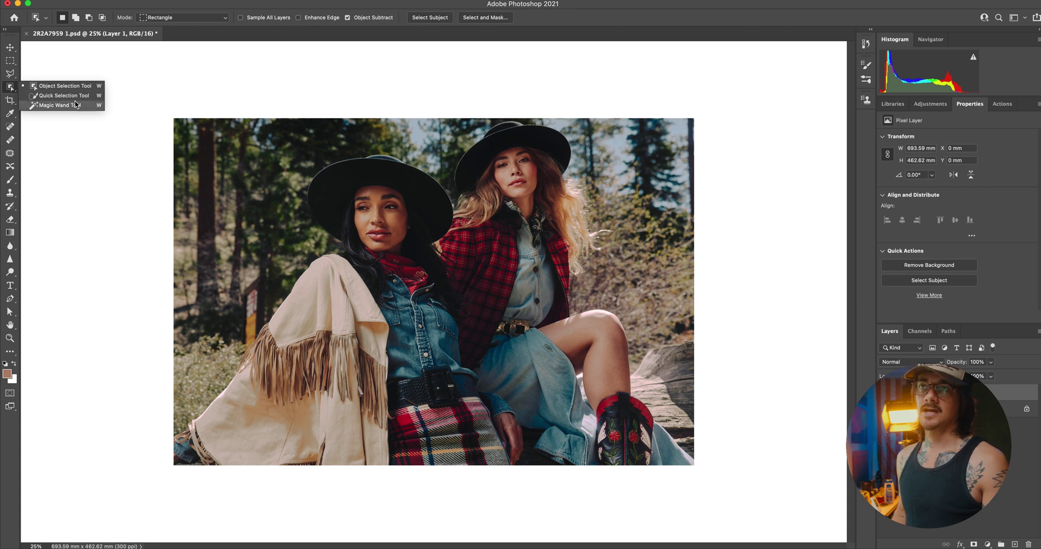
left_click(70, 90)
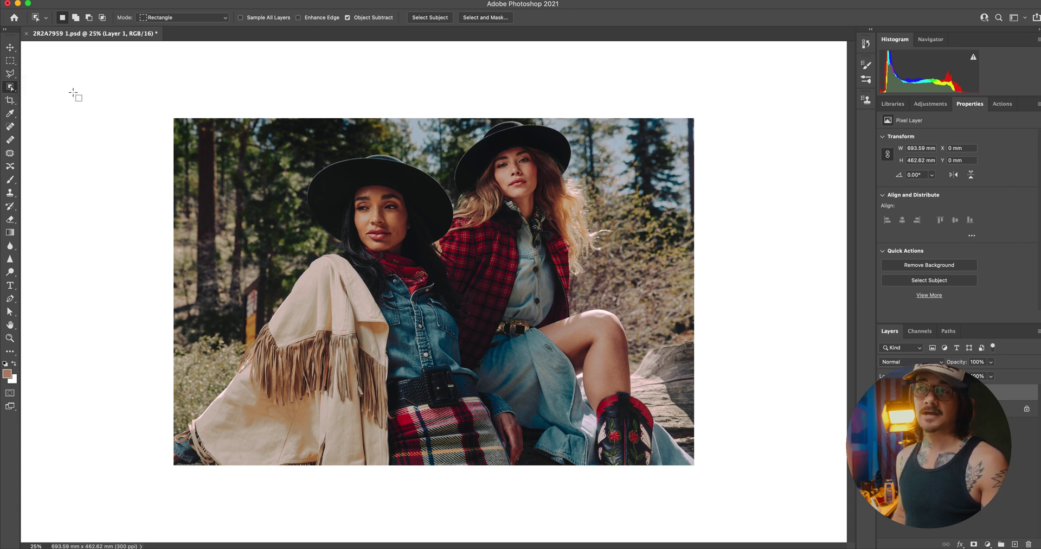
left_click_drag(709, 481, 163, 119)
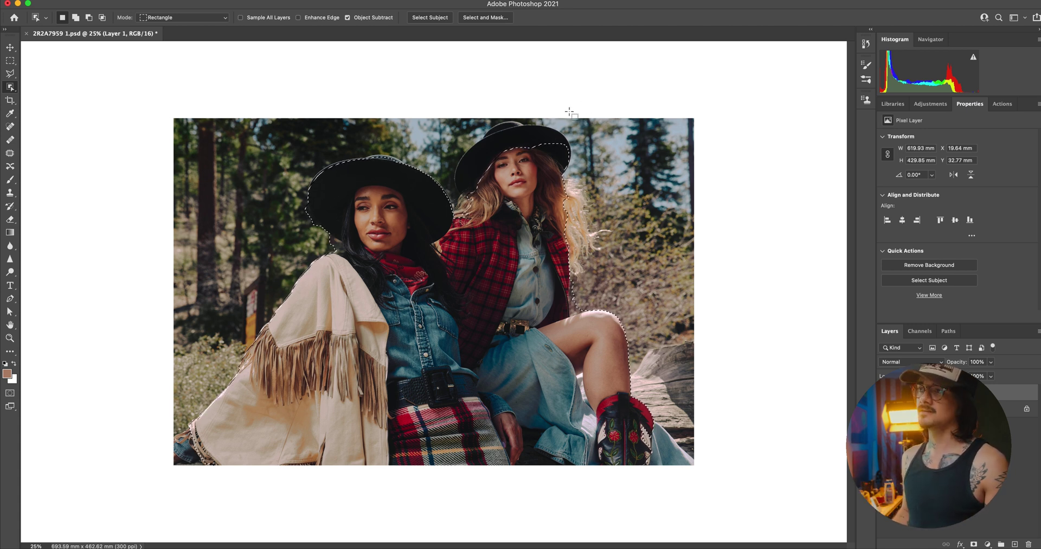
- Extend the selection over the blonde woman's hat and the log beside her boots, touching up the area around the dark-haired woman's hat
key("shift")
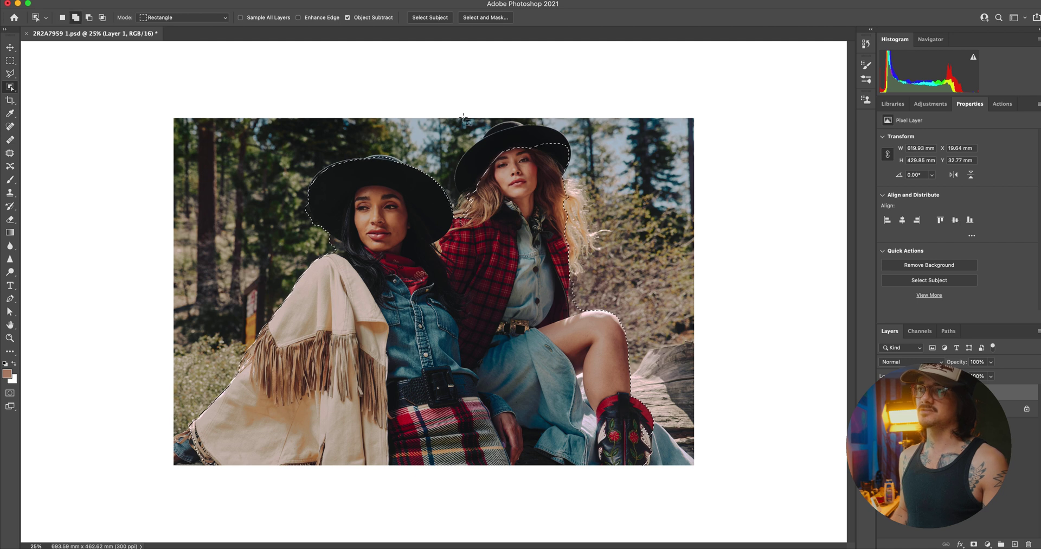
left_click_drag(433, 114, 602, 171)
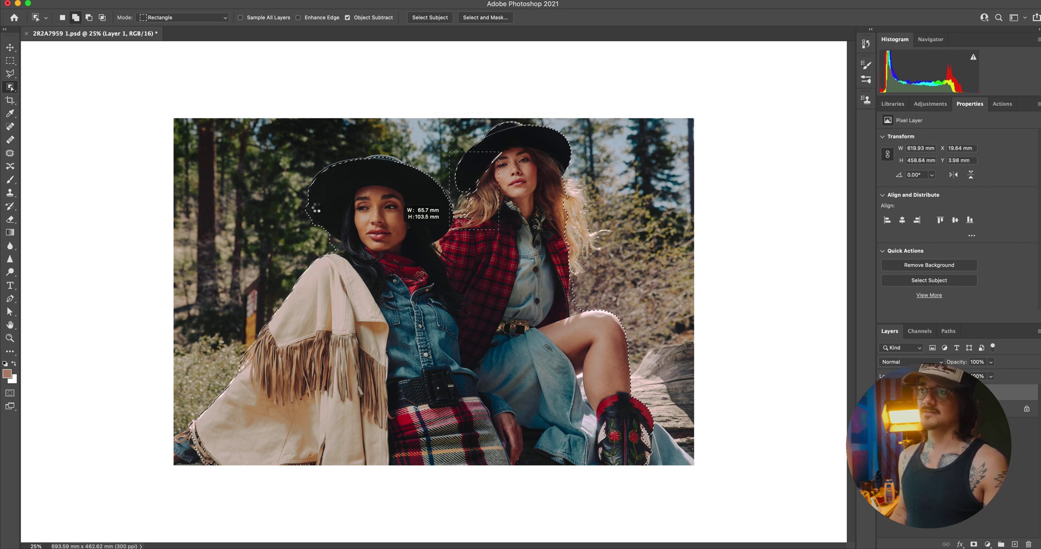
key("shift")
key("shift")
left_click_drag(419, 149, 349, 256)
key("alt")
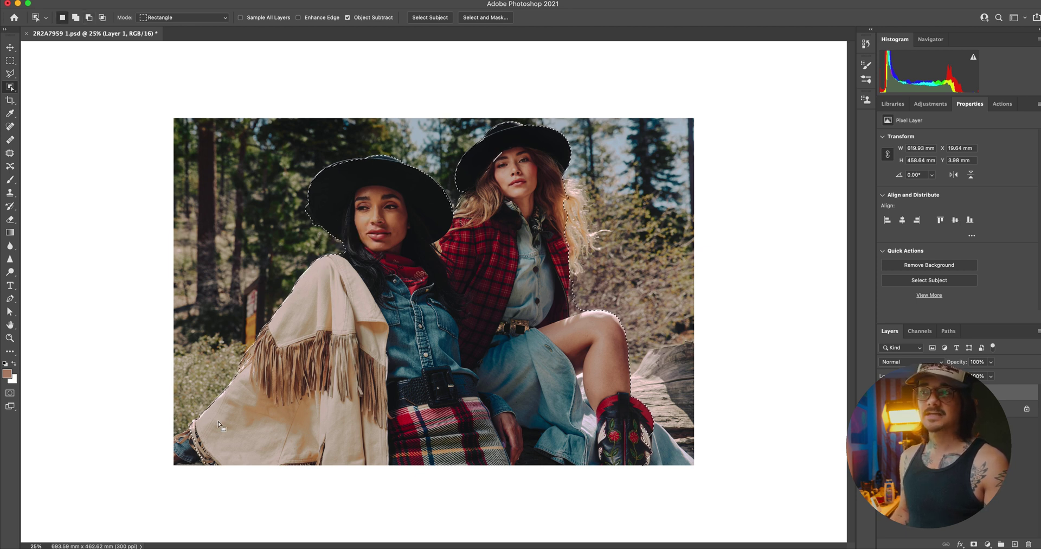
left_click_drag(721, 348, 618, 473)
- Add a Curves adjustment masked to the background and darken its midtones, mapping input 152 to output 129
left_click(930, 103)
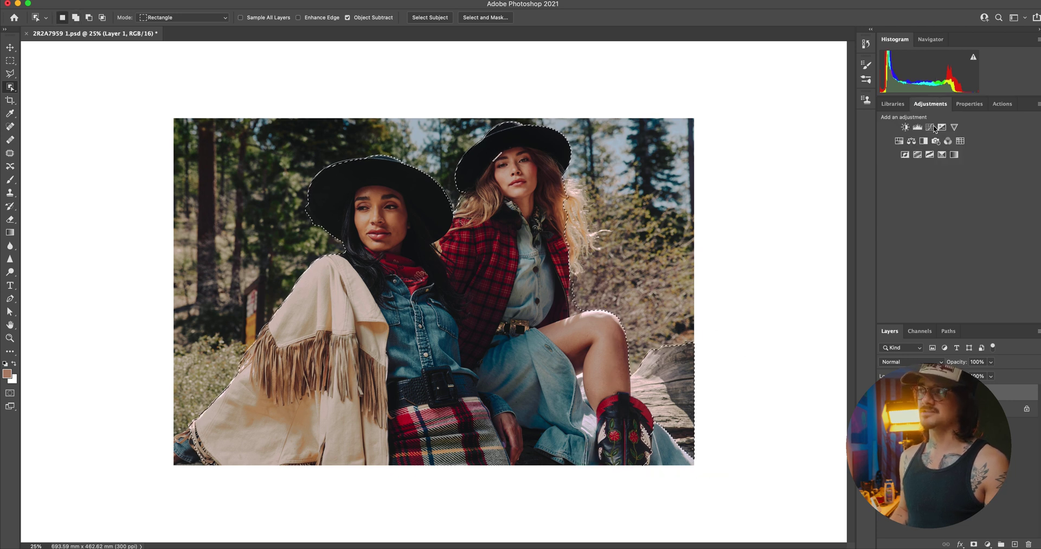
left_click(930, 126)
left_click_drag(979, 212, 980, 223)
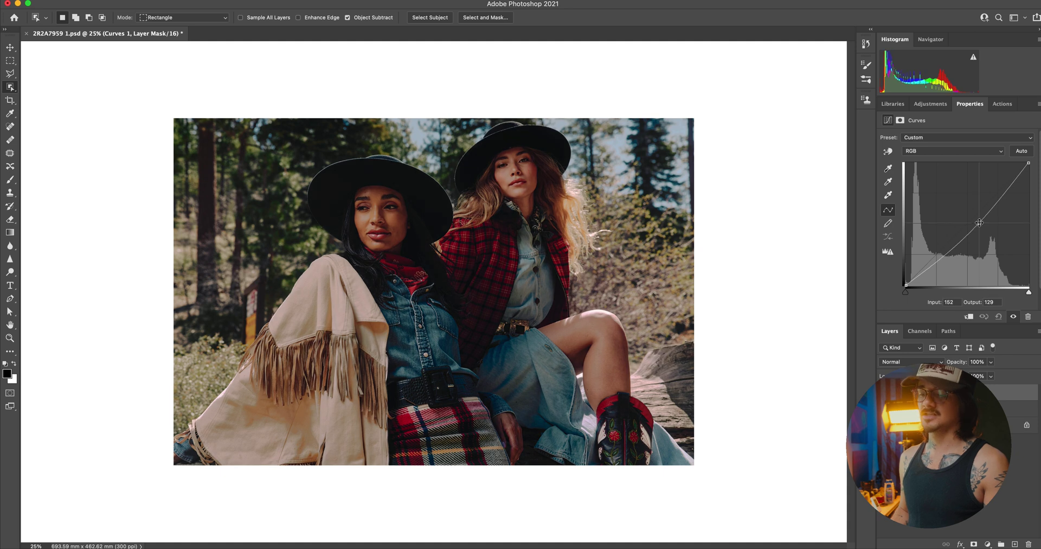
- Lift the shadows of the Green curve from input 52 to output 58 and place a highlight point at input 197, output 199
left_click(953, 151)
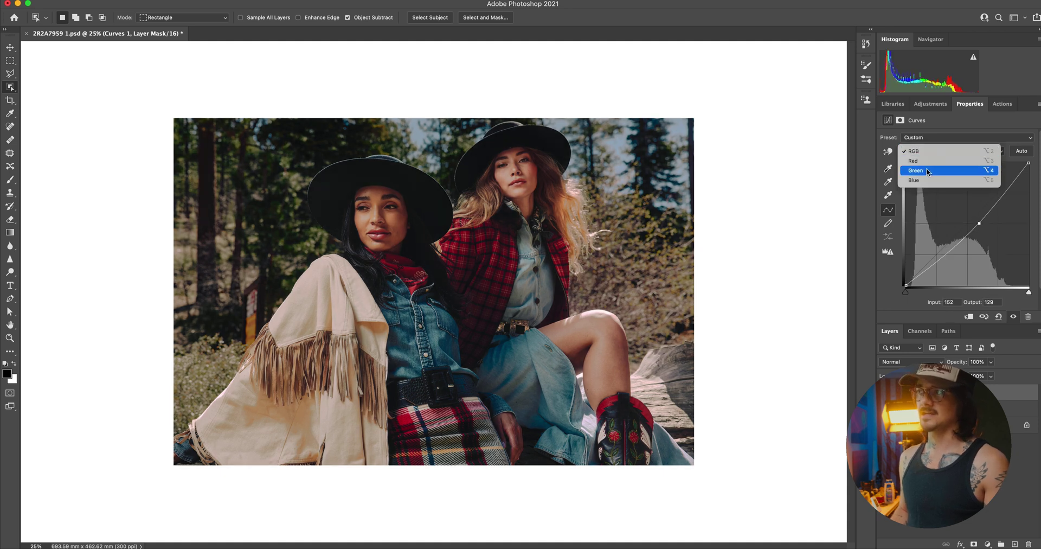
left_click(922, 170)
left_click(930, 256)
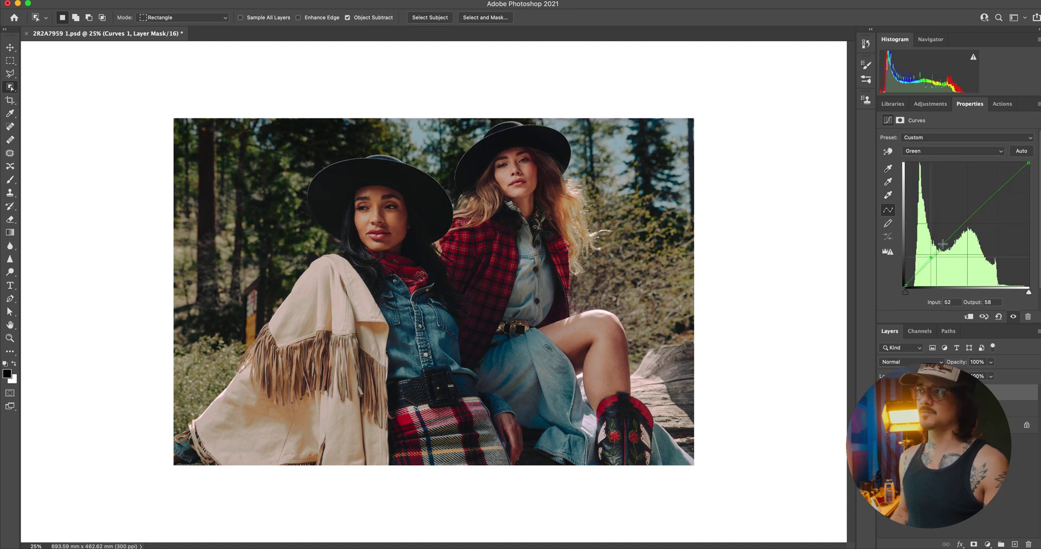
left_click(1001, 189)
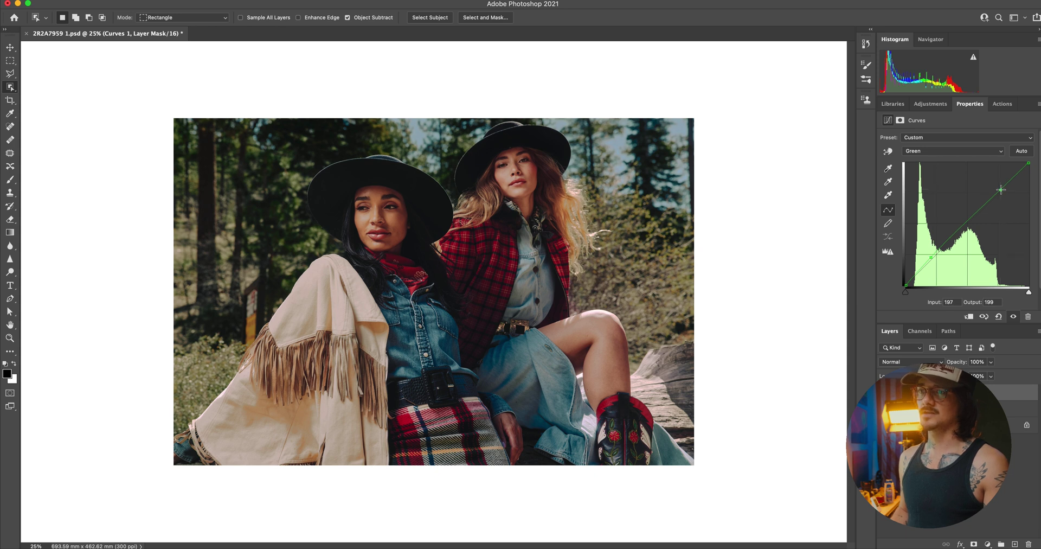
- Add a colorized Hue/Saturation adjustment using the Curves layer's background mask, with Hue 94, Saturation 13 and layer opacity 25%
left_click(900, 120)
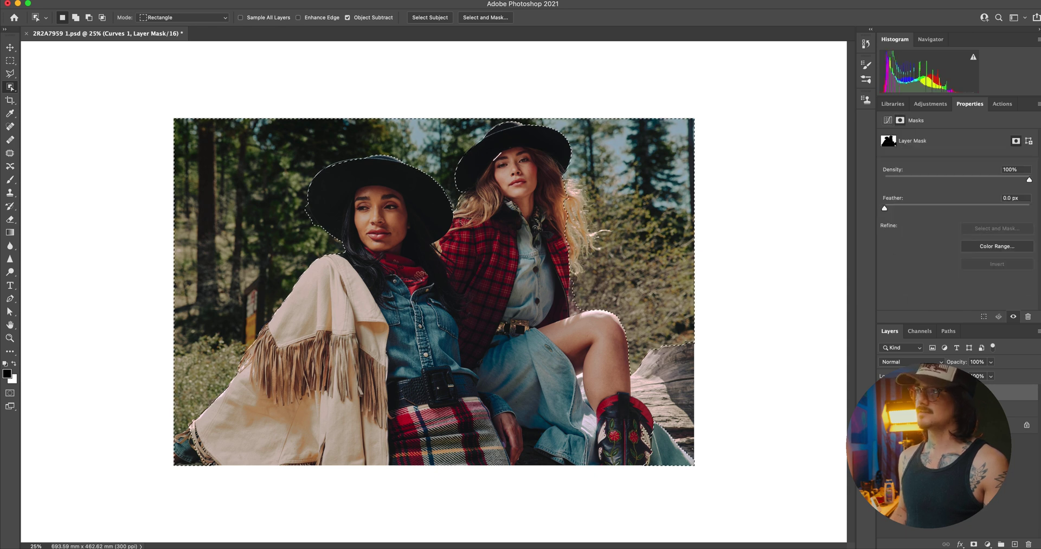
left_click(930, 104)
left_click(897, 141)
left_click(934, 227)
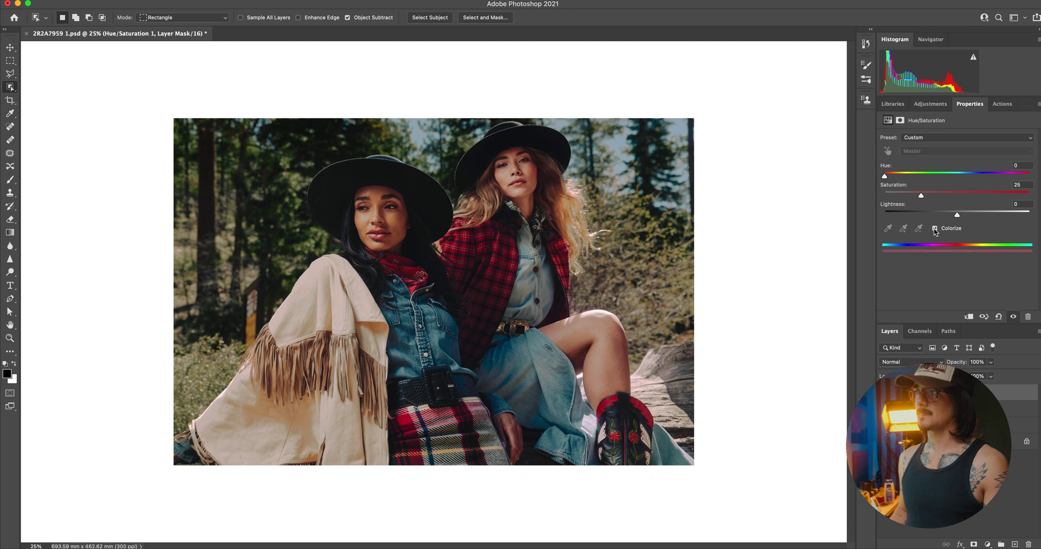
left_click_drag(906, 175, 904, 197)
left_click_drag(965, 364, 618, 391)
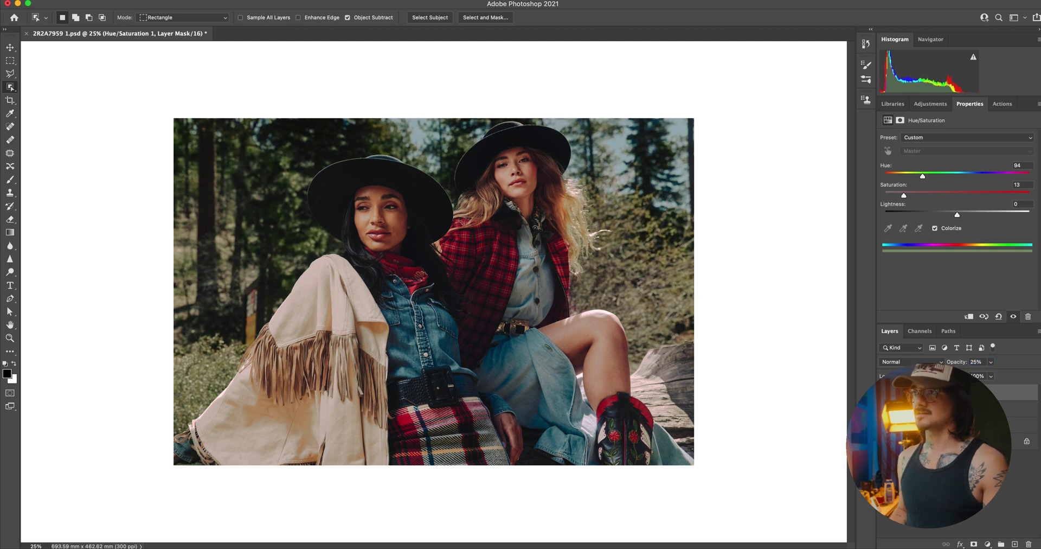
- Group the Curves and Hue/Saturation layers and compare the photo with the group off and on
key("b")
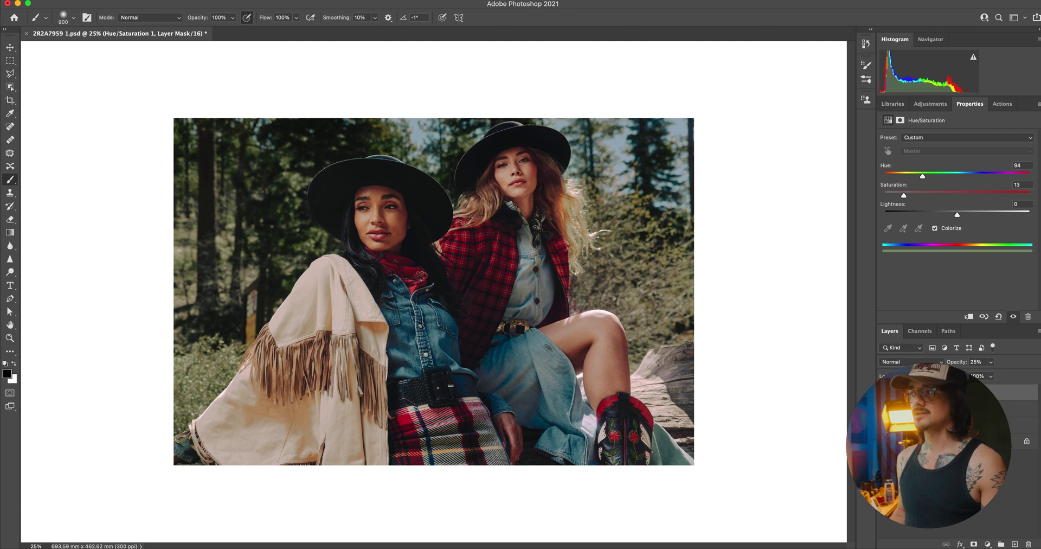
left_click(943, 408, "shift")
key("super+g")
key("super+comma")
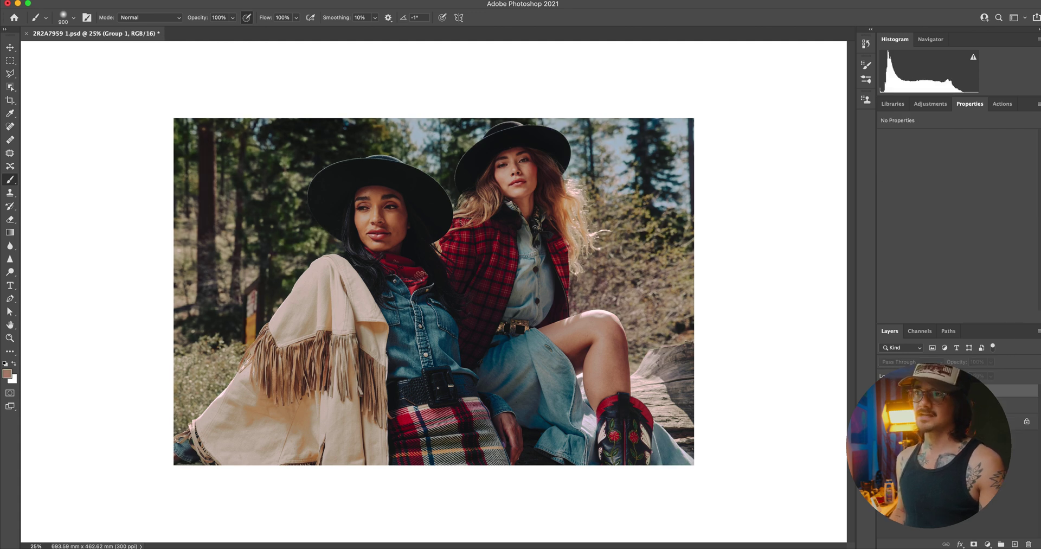
key("super+comma")
key("super+comma")
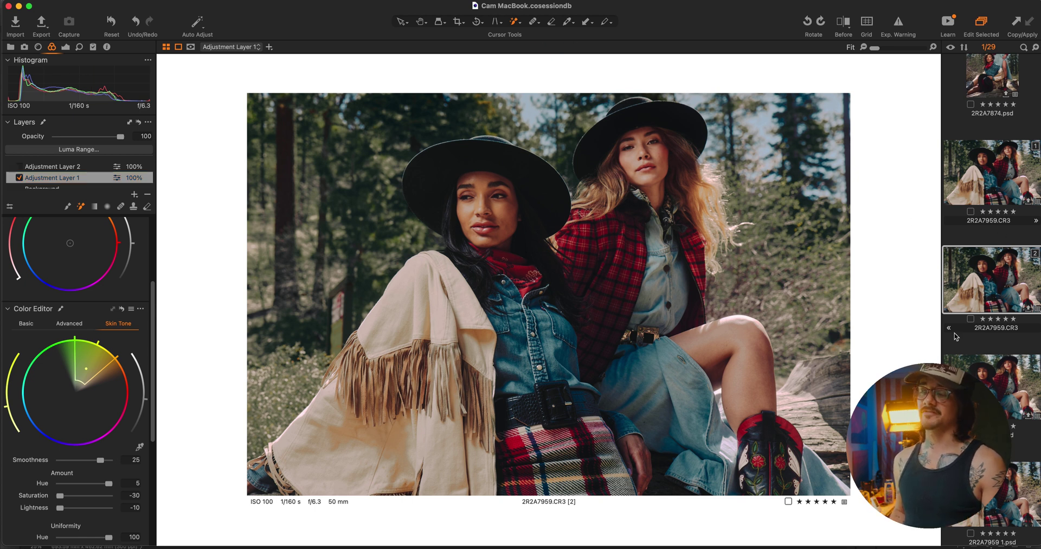
- Switch to Capture One, view 2R2A7983.CR3 with its Basic Color Editor settings, and browse the neighbouring photos
scroll(970, 352, "down", 5)
left_click(991, 377)
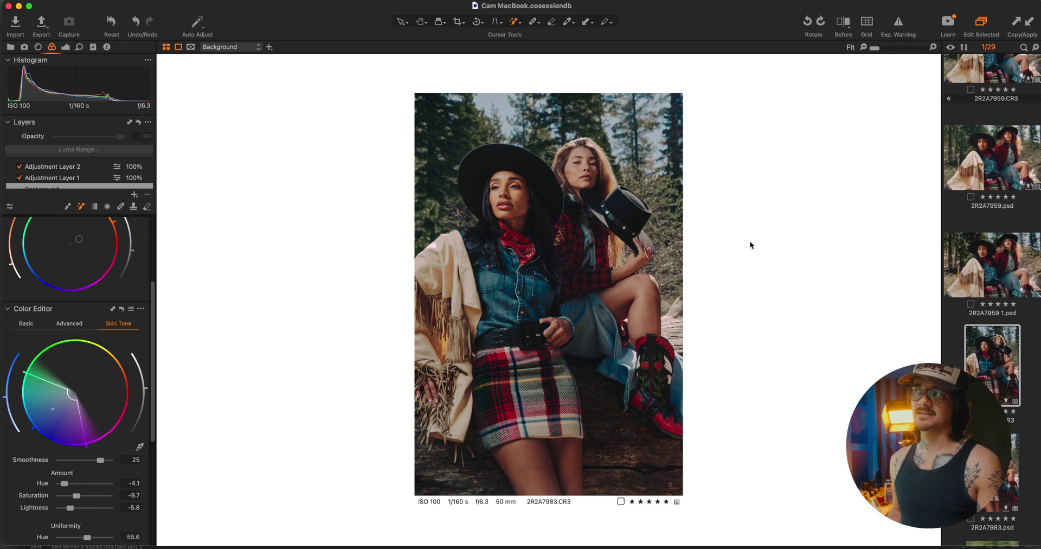
scroll(990, 386, "down", 5)
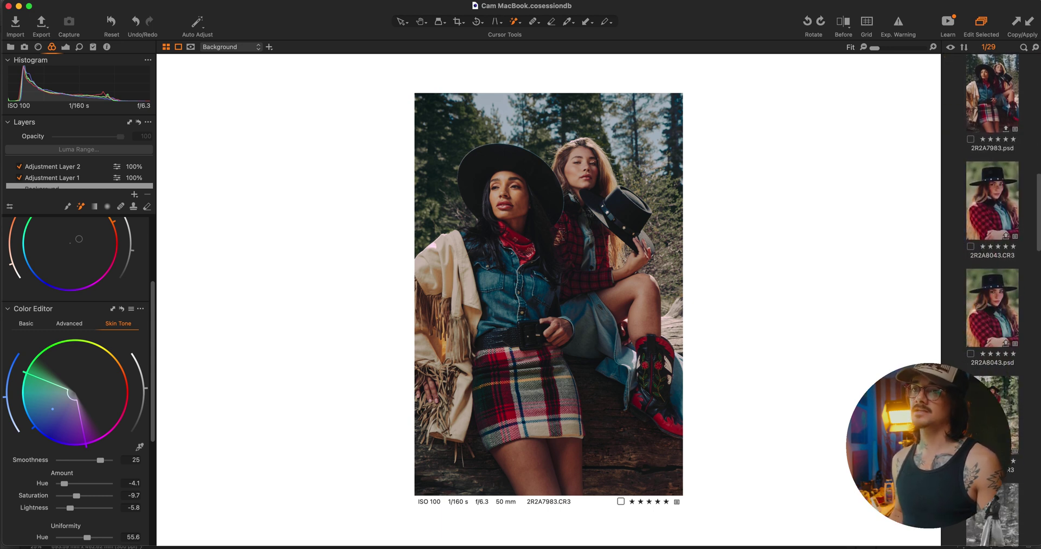
left_click(34, 324)
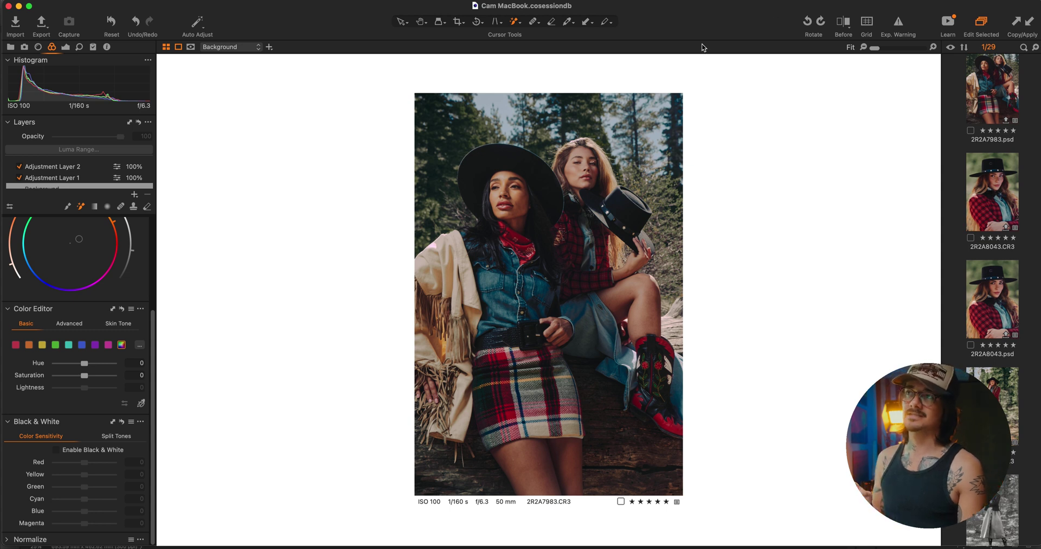
scroll(1003, 250, "down", 5)
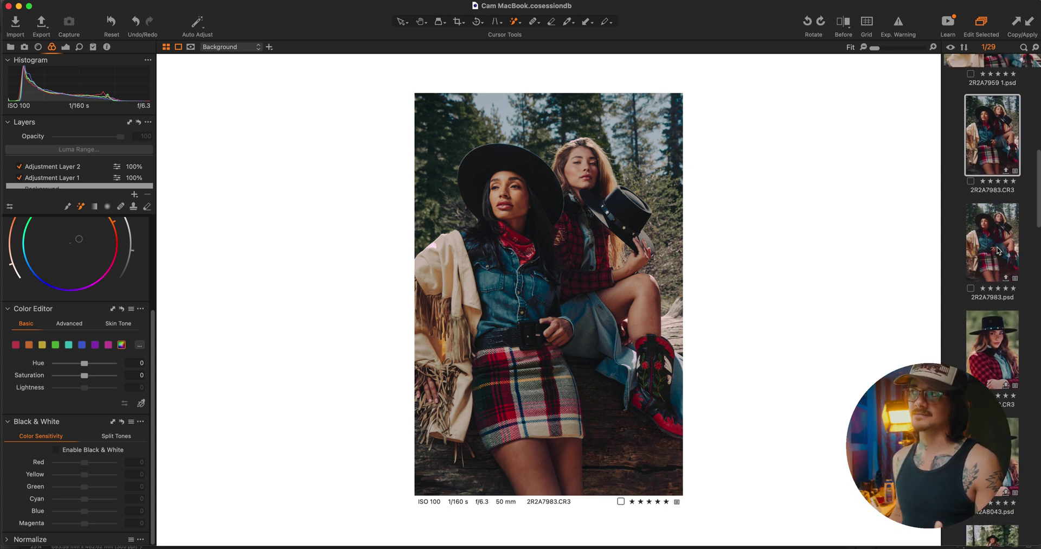
scroll(999, 250, "up", 4)
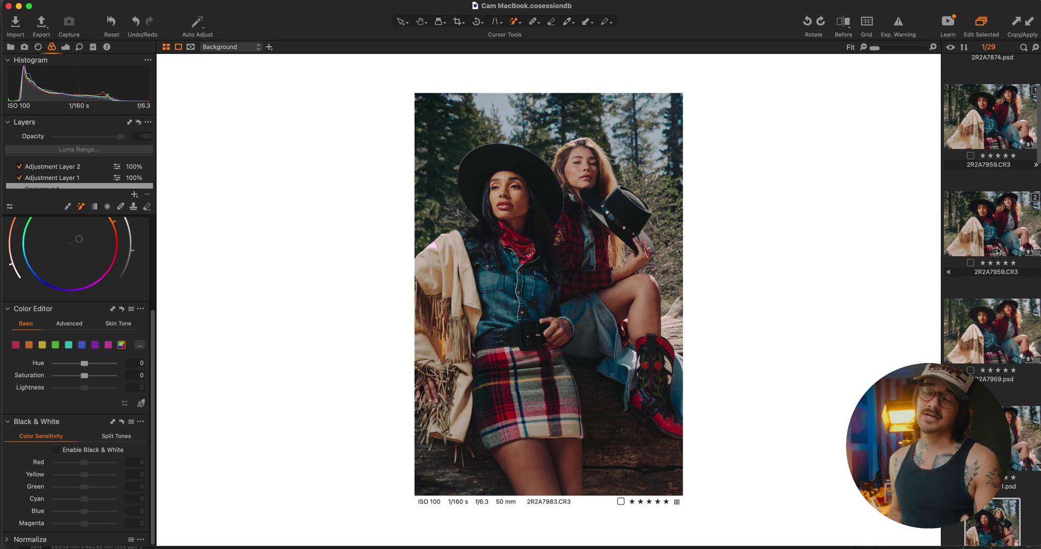